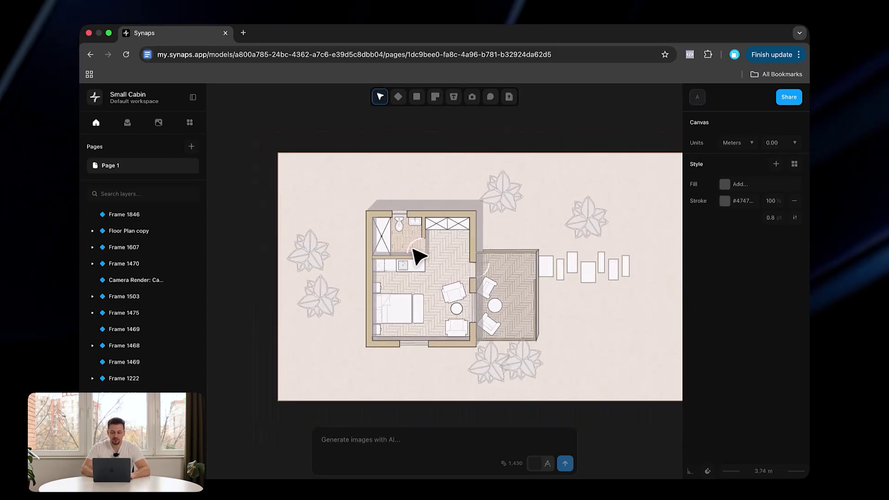
Step: Examine the small cabin floor plan, including the dimensions of the exterior wall facing the terrace
left_click(528, 270)
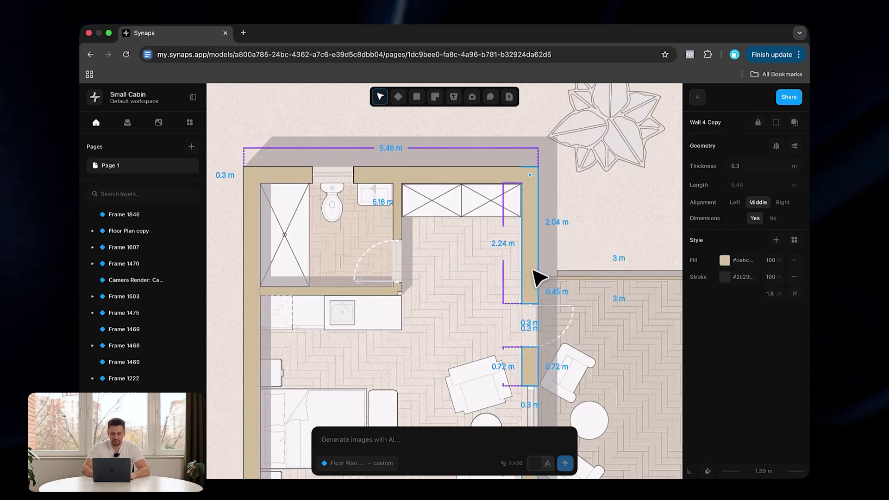
scroll(455, 280, "down", 3)
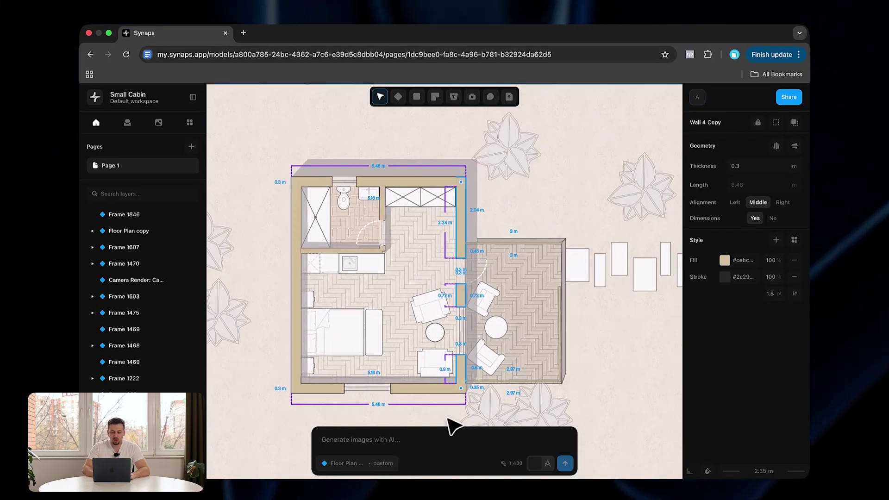
scroll(537, 359, "down", 1)
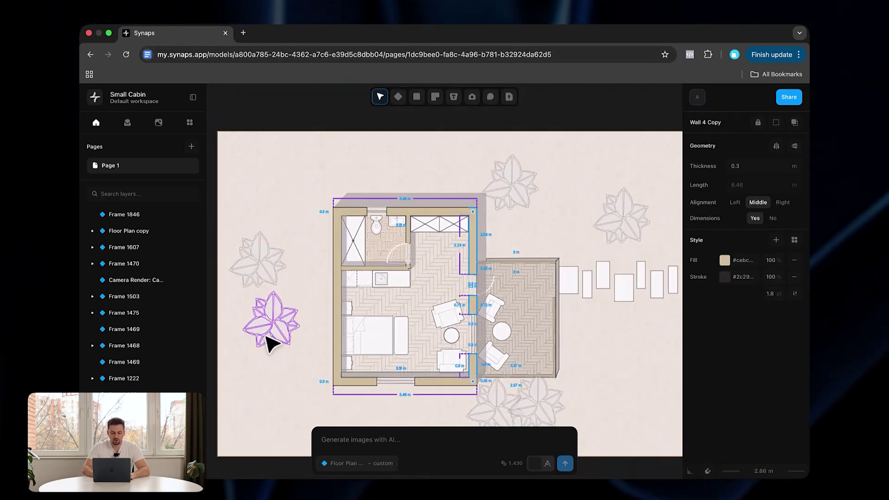
left_click(215, 340)
scroll(556, 126, "down", 1)
scroll(554, 125, "right", 2)
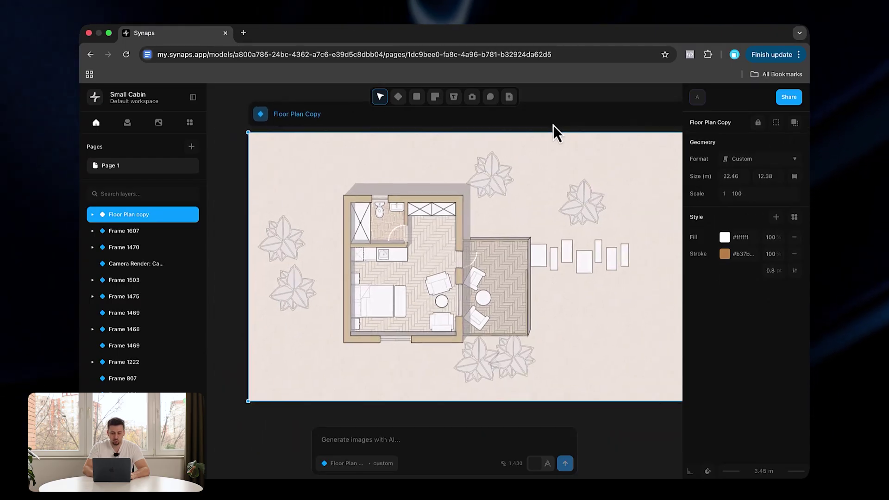
scroll(554, 125, "up", 1)
left_click(616, 114)
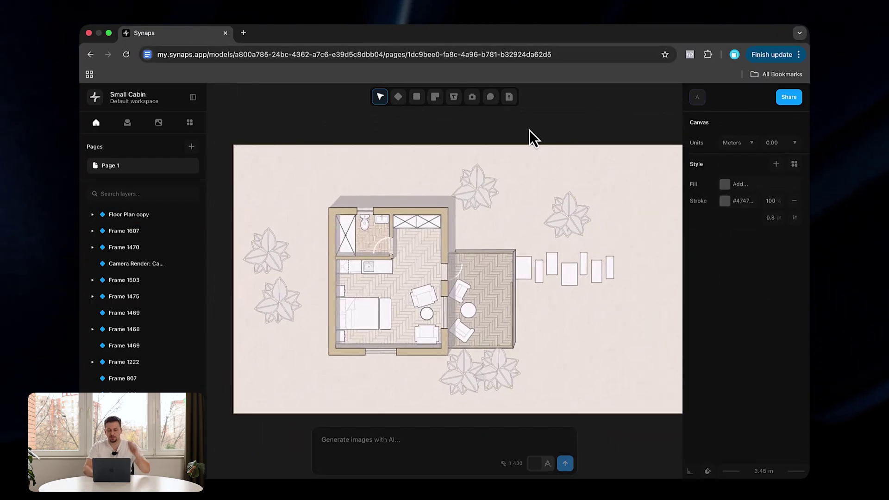
Step: Place a camera in the open area beside the terrace door, aimed diagonally at the bed
left_click(472, 97)
scroll(423, 272, "up", 2)
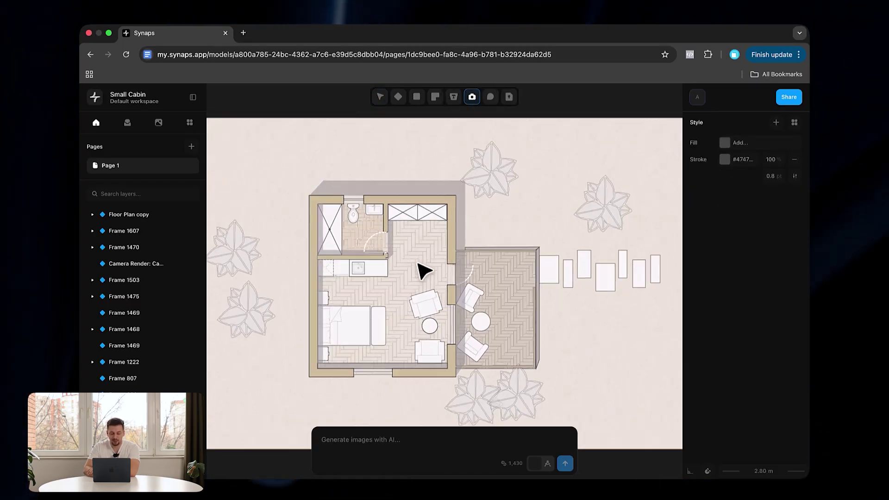
left_click_drag(426, 260, 330, 396)
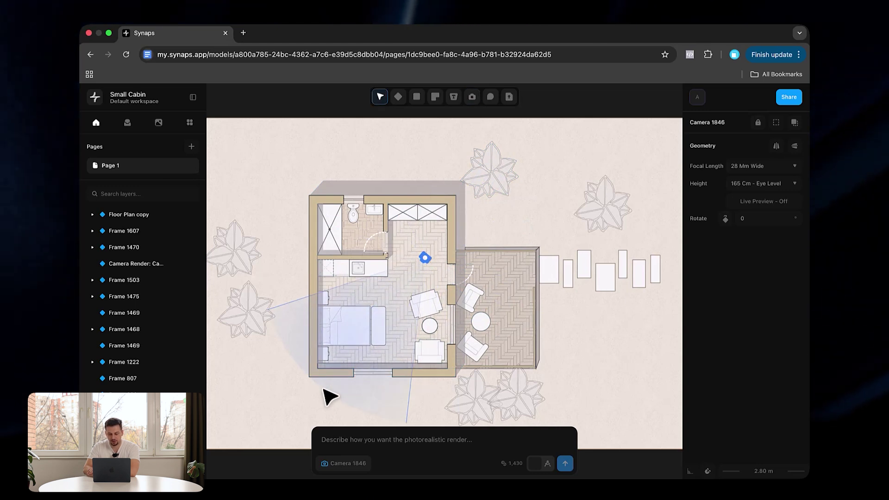
scroll(444, 256, "up", 1)
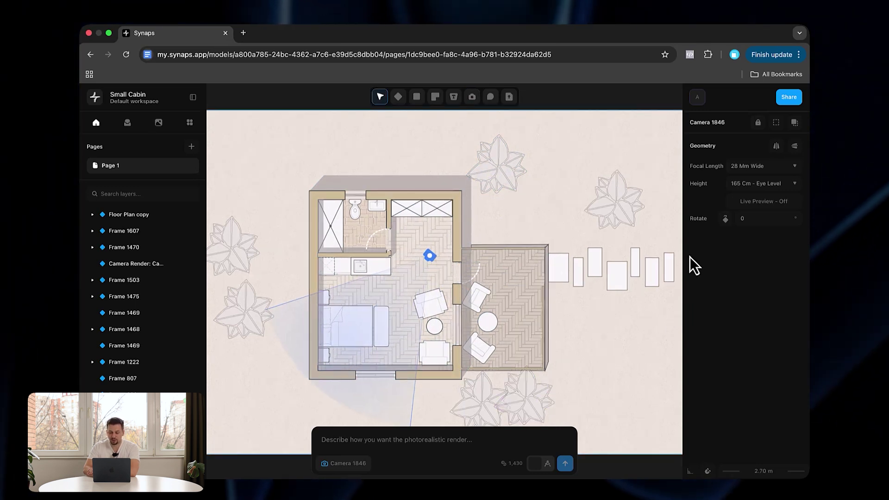
Step: Set the camera's focal length to 24 mm Wide and keep its height at 165 cm Eye Level
left_click(741, 166)
left_click(743, 196)
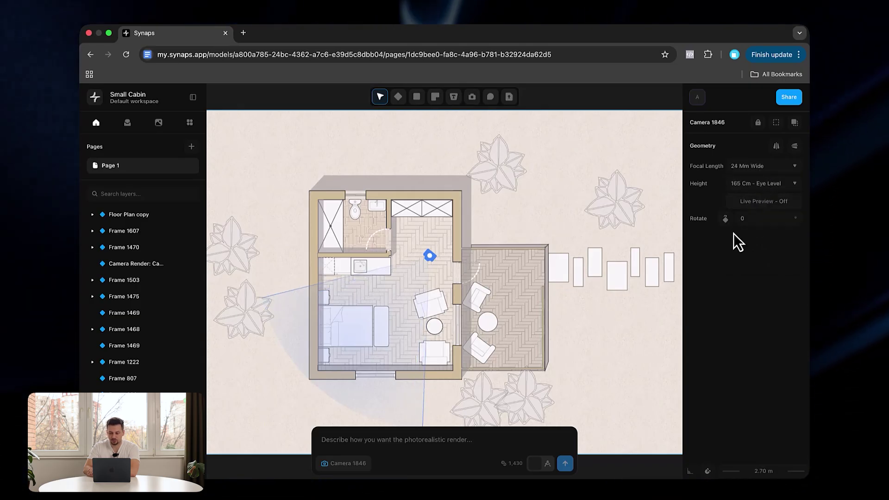
left_click(771, 183)
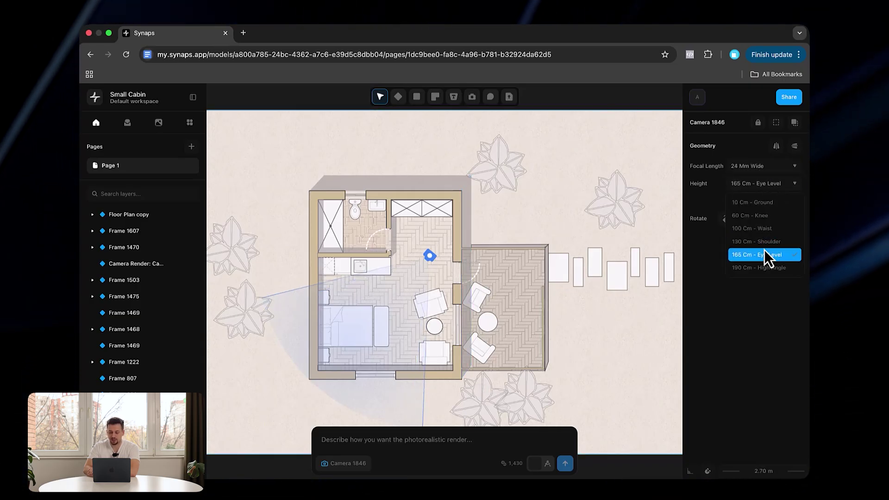
left_click(773, 186)
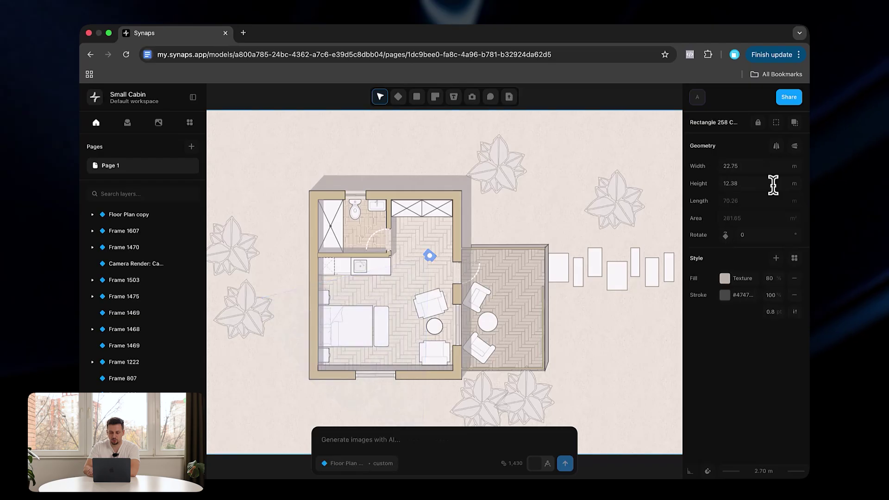
left_click(430, 257)
scroll(402, 263, "down", 3)
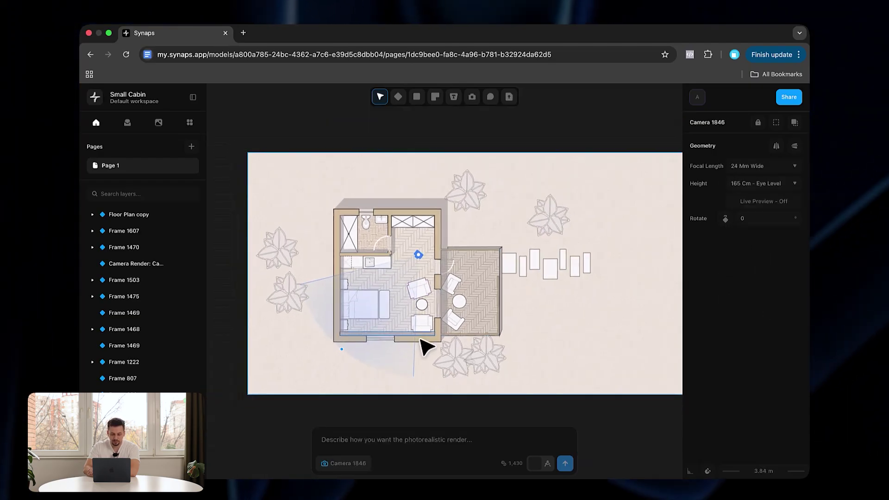
Step: Generate a camera render with the prompt "Bedroom in a cabin in mountains in Switzerland. Natural raw materials. Overcast sky outside during winter season and snowy weather."
left_click(431, 437)
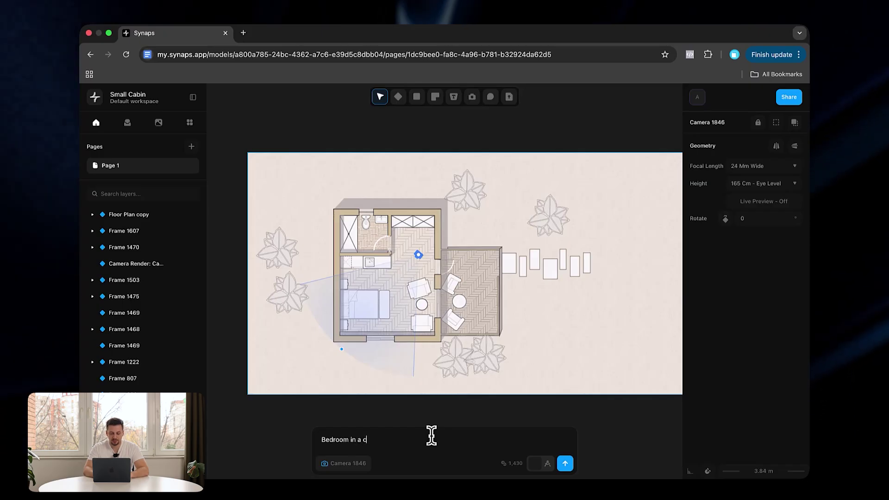
type("Bedroom in a cabin in mountains in Switz")
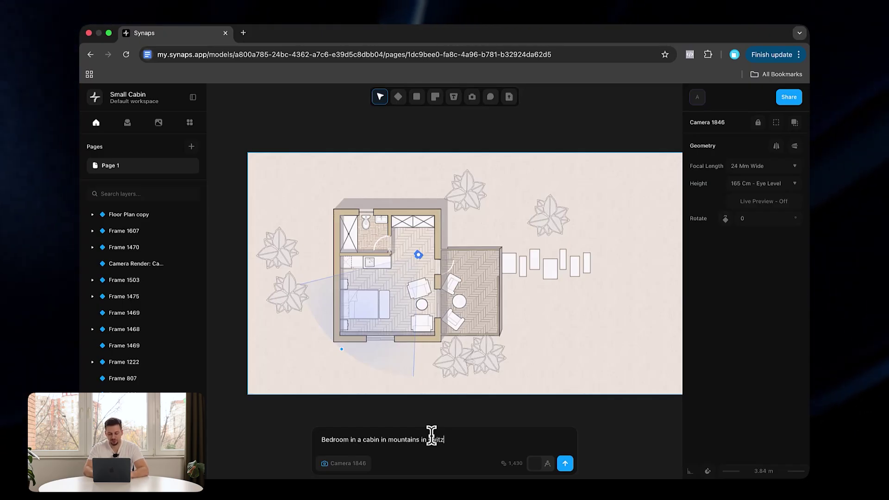
type("erland. ")
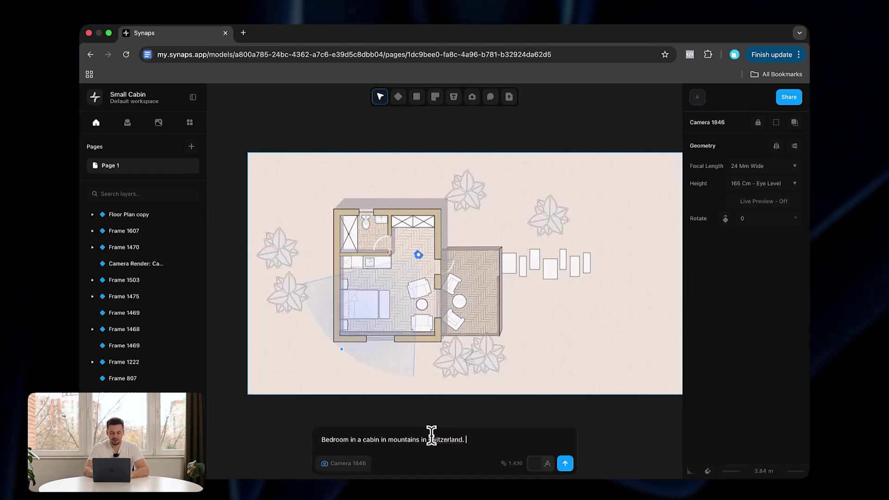
type("Natural raw materials. Overcast sk")
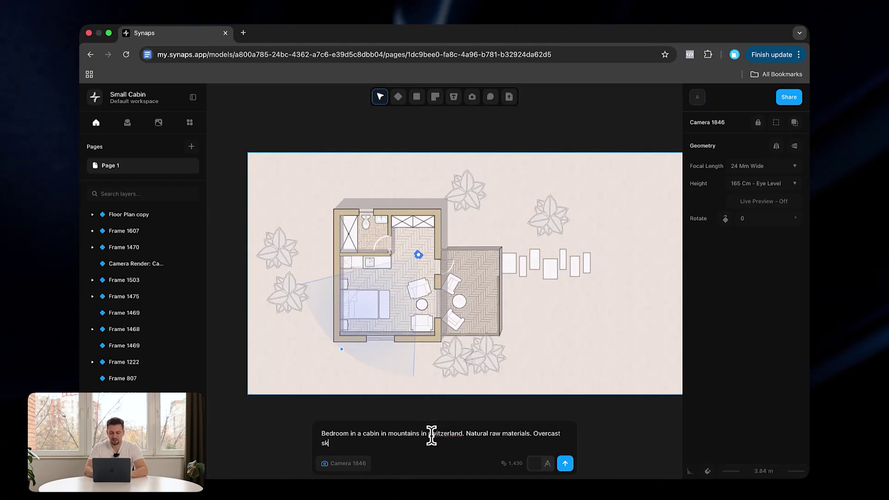
type("y outside during")
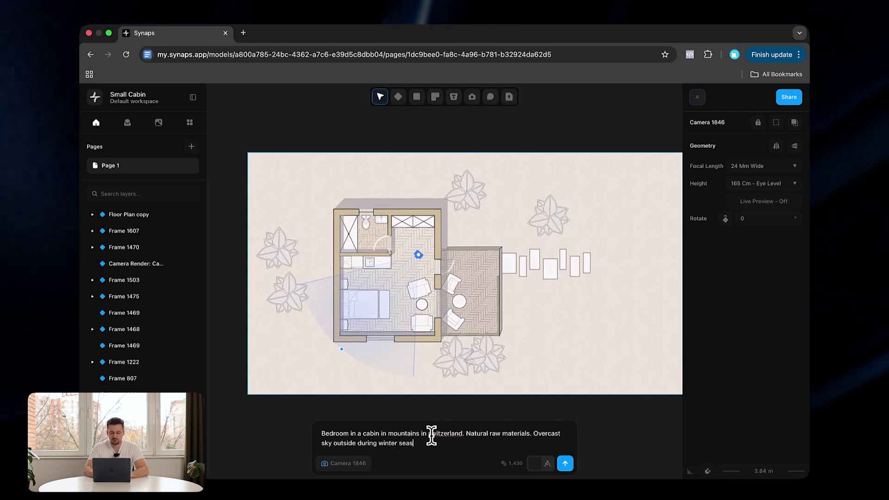
type(" winter season and snowy weat")
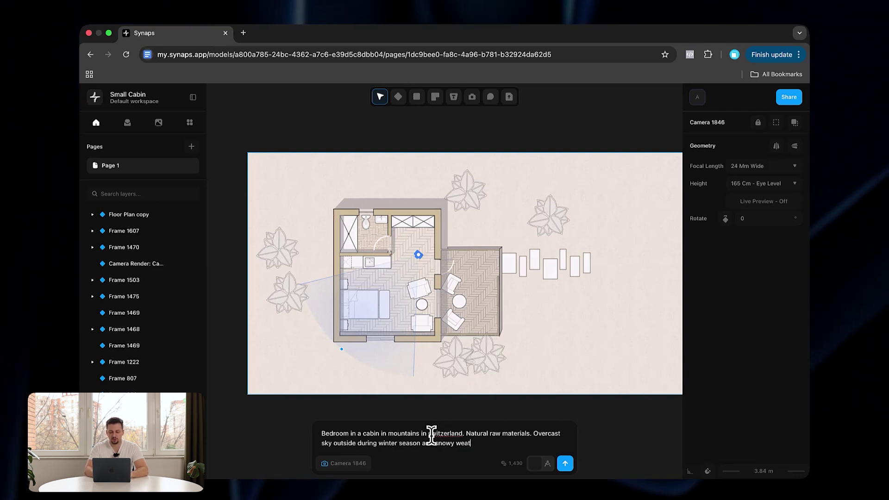
type("her.")
left_click(566, 464)
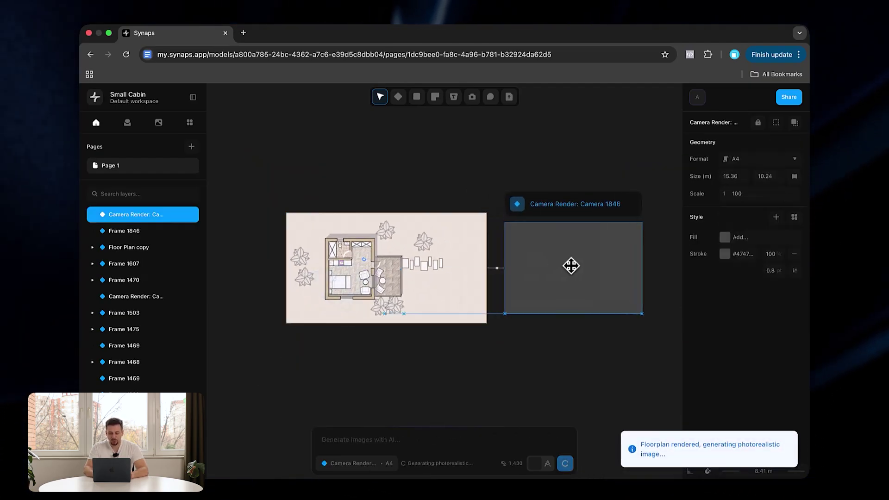
Step: Move the new camera render frame farther away from the floor plan
left_click_drag(566, 266, 598, 255)
left_click(534, 225)
Step: Examine the bed, window and seating positions in the floor plan within the camera's view
scroll(293, 281, "up", 4)
left_click(398, 281)
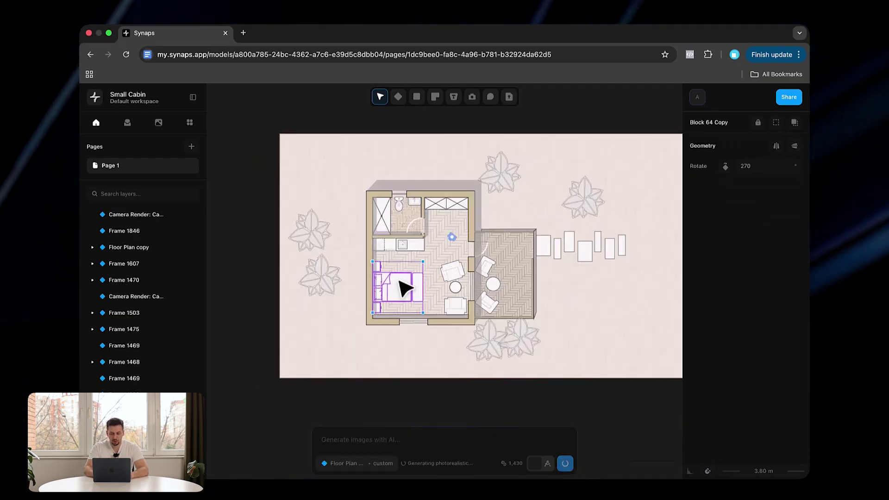
scroll(406, 288, "up", 5)
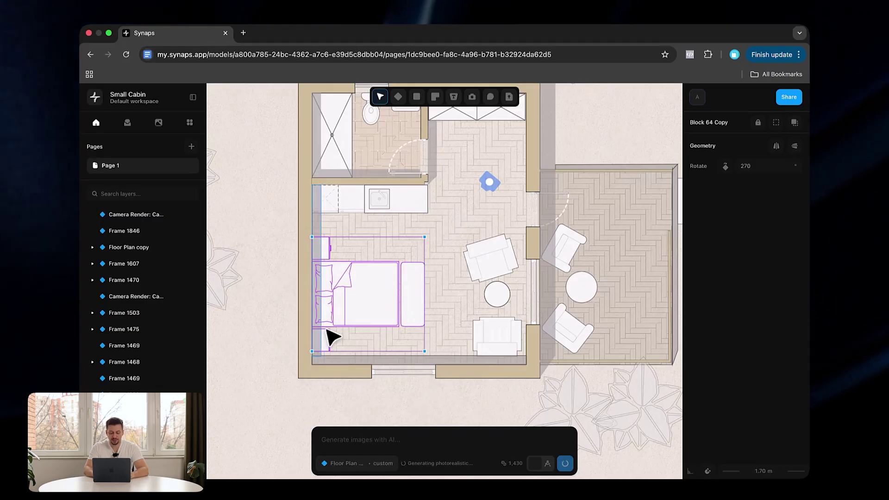
scroll(329, 333, "down", 5)
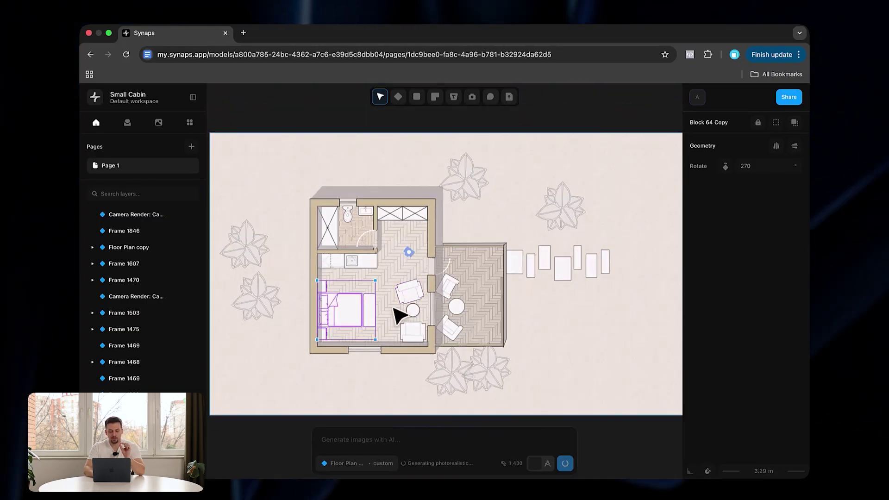
scroll(394, 308, "down", 2)
scroll(330, 335, "up", 5)
scroll(337, 384, "down", 5)
scroll(338, 384, "down", 5)
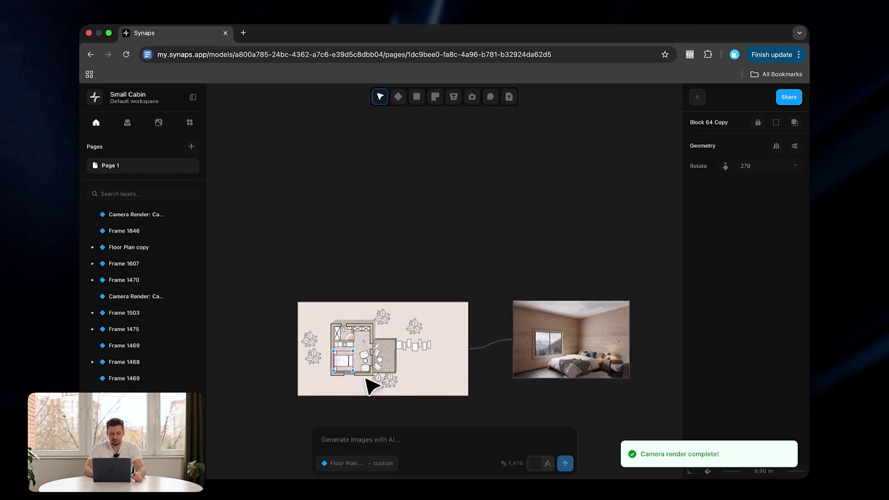
scroll(359, 373, "up", 5)
Step: Compare the generated bedroom render with the floor plan and inspect its window, bed and armchair
left_click(588, 307)
left_click(655, 267)
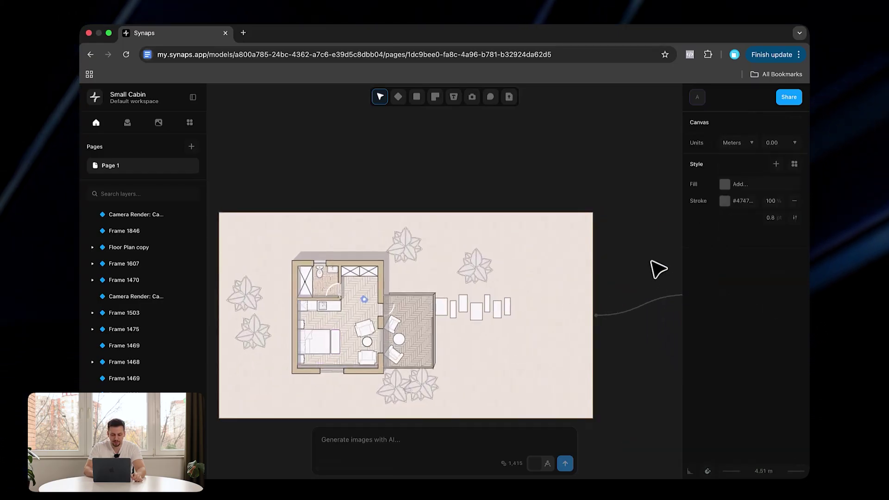
scroll(652, 260, "right", 7)
scroll(592, 267, "up", 5)
scroll(598, 275, "down", 2)
left_click(461, 283)
scroll(457, 324, "down", 2)
left_click(655, 312)
left_click(587, 298)
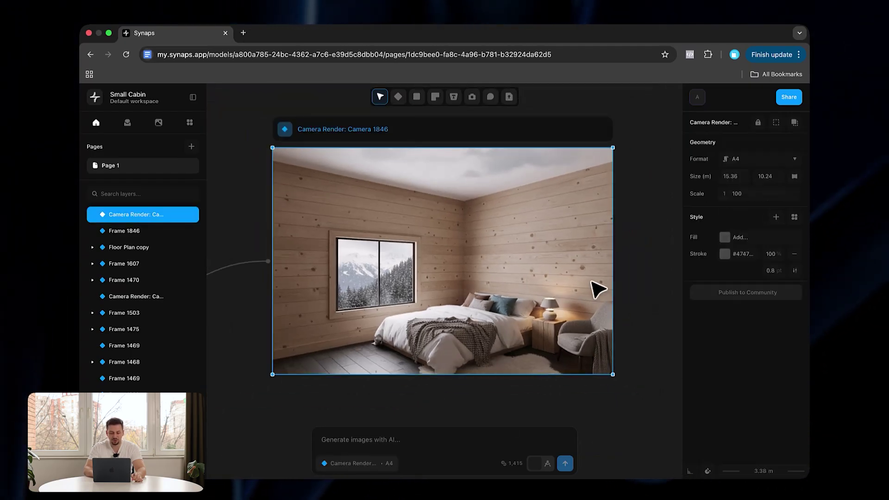
scroll(410, 280, "down", 2)
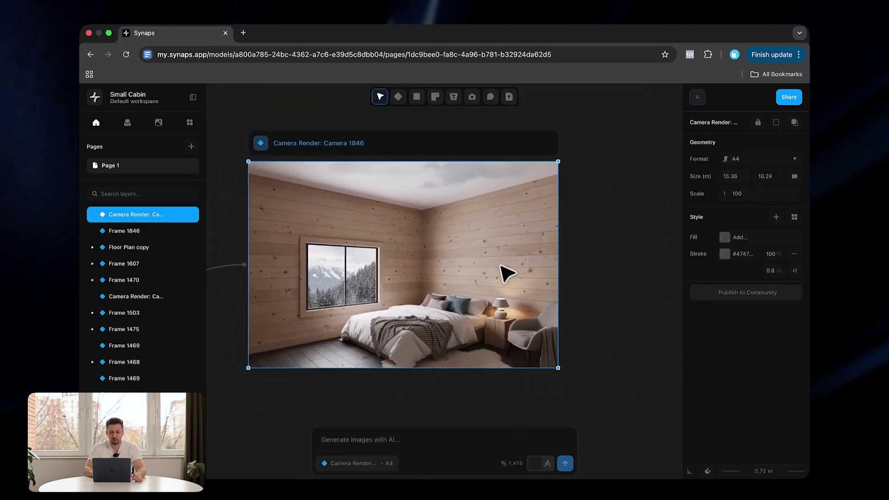
scroll(446, 253, "up", 3)
scroll(448, 256, "down", 4)
Step: Generate two variations of the bedroom render: one with chevron light wood flooring and one with a painting added on the wall
left_click(386, 435)
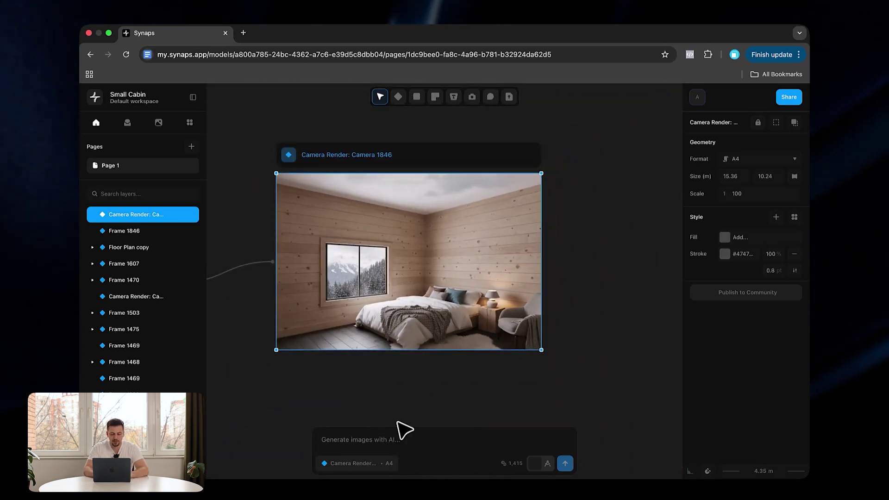
type("Make the flooring chevron light wood")
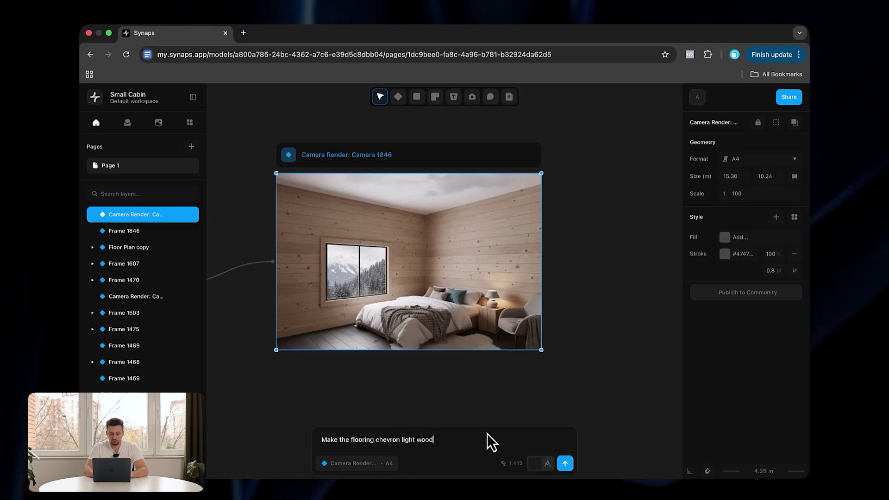
left_click(565, 463)
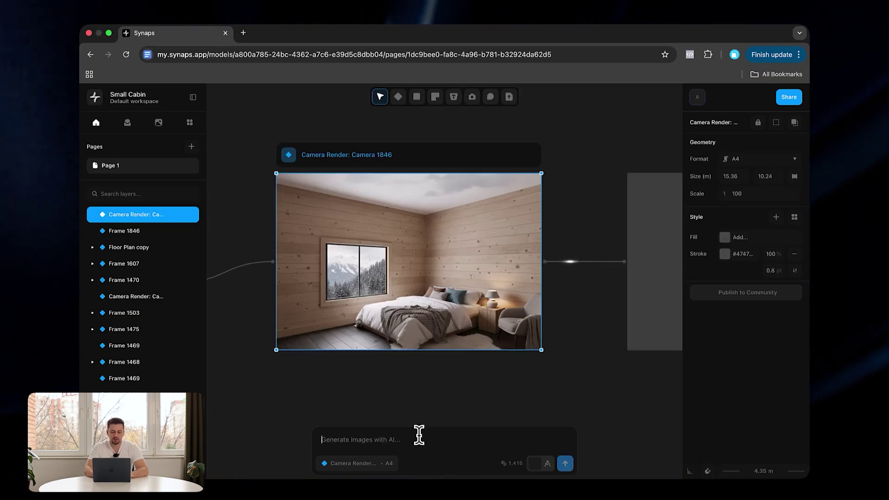
type("add a paint")
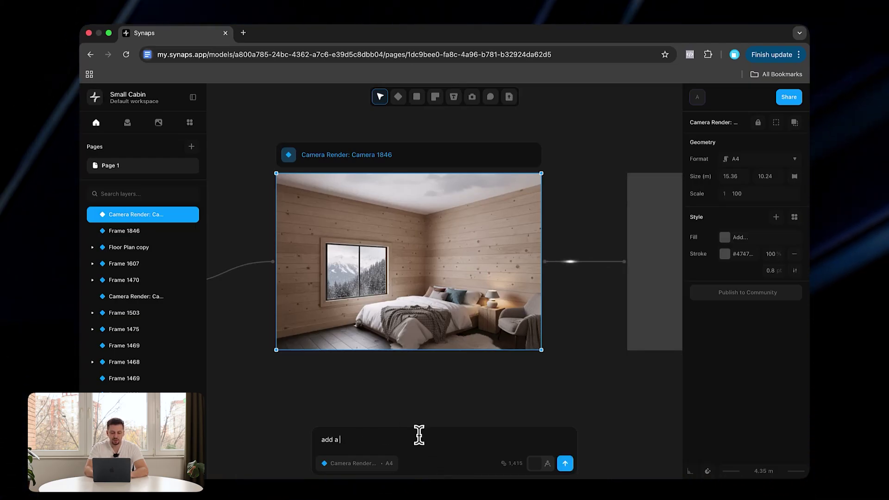
type("ing on t")
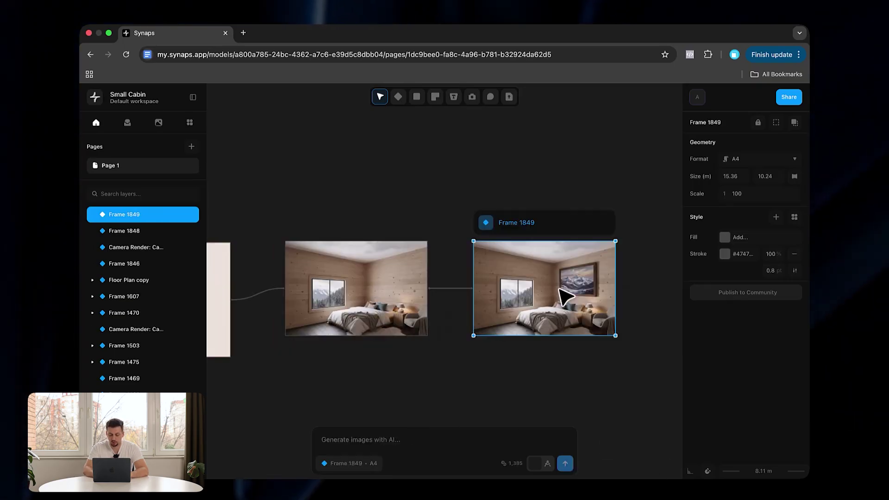
Step: Arrange the two variations one above the other, with the painting version above the flooring version
left_click_drag(562, 289, 562, 201)
left_click(561, 290)
left_click_drag(561, 289, 560, 345)
left_click(532, 409)
Step: Examine the light flooring and wall painting variations next to the original bedroom render
scroll(532, 409, "up", 5)
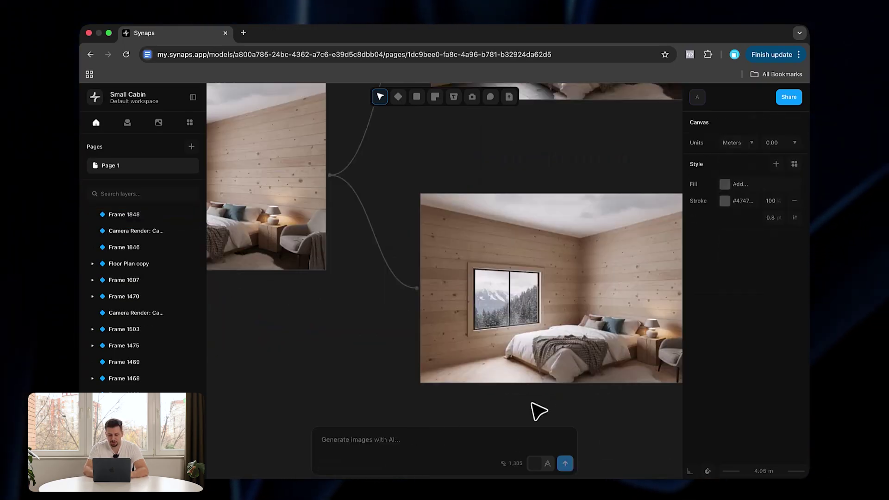
scroll(507, 333, "down", 2)
scroll(551, 342, "down", 5)
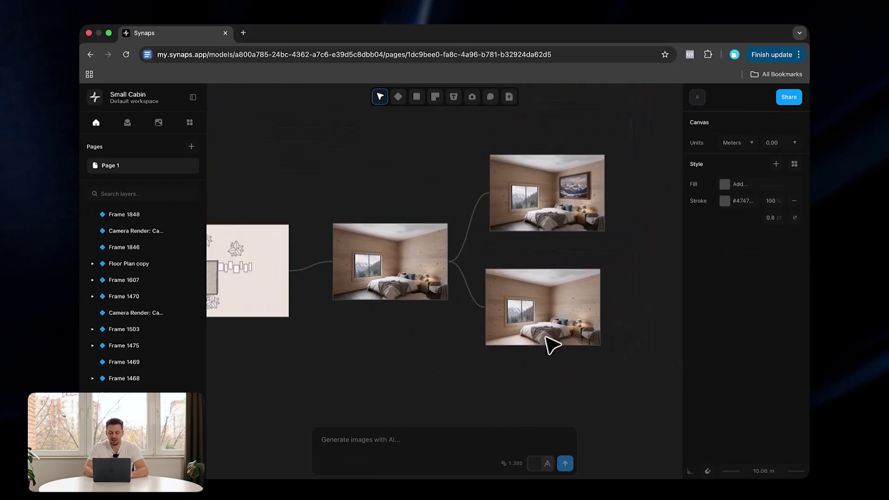
scroll(268, 295, "up", 6)
scroll(673, 298, "right", 10)
scroll(671, 298, "down", 3)
scroll(667, 301, "right", 4)
scroll(654, 333, "right", 5)
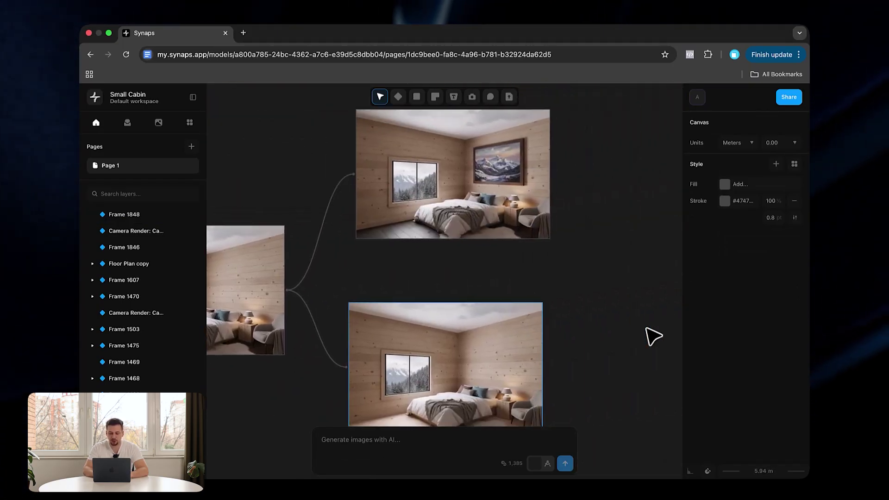
Step: Move the painting variation higher to widen the gap above the flooring variation
left_click(420, 222)
scroll(417, 218, "up", 3)
left_click_drag(422, 251, 417, 179)
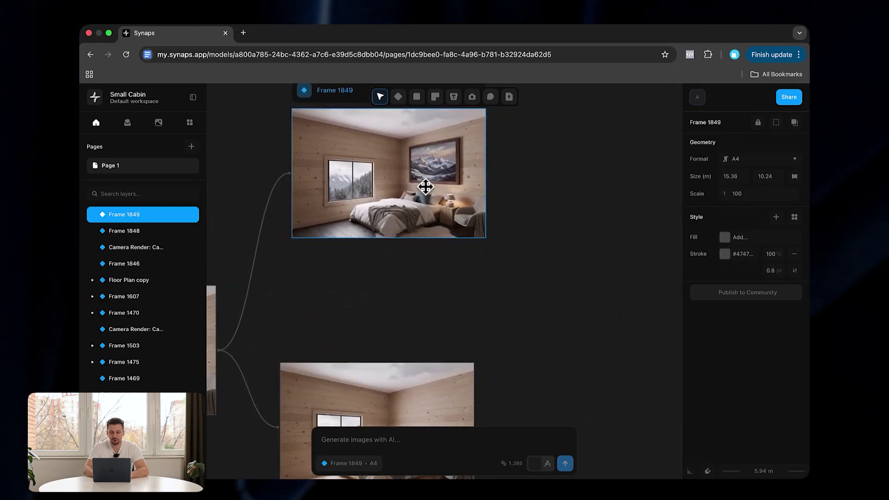
Step: Generate a variation of the wall painting render with darker walls and move its frame higher beside the source render
left_click(526, 200)
scroll(526, 200, "up", 4)
left_click(424, 257)
scroll(419, 252, "up", 3)
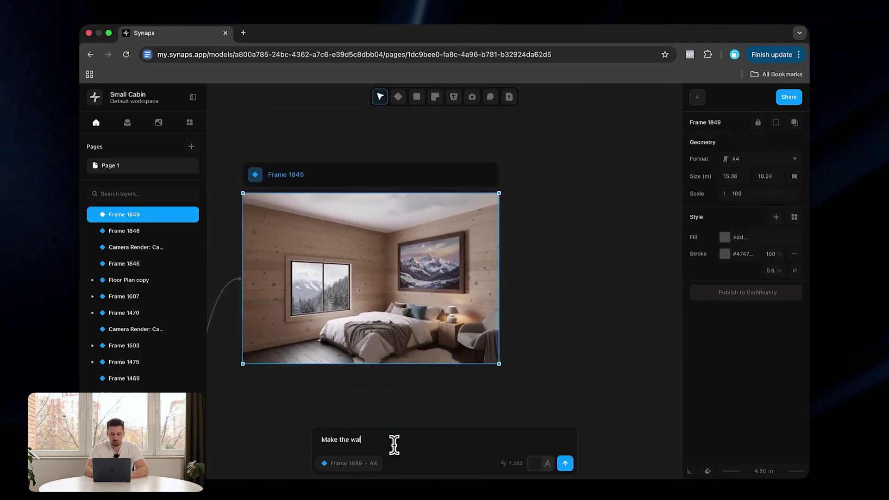
key("BackSpace")
key("BackSpace")
key("BackSpace")
type("ker")
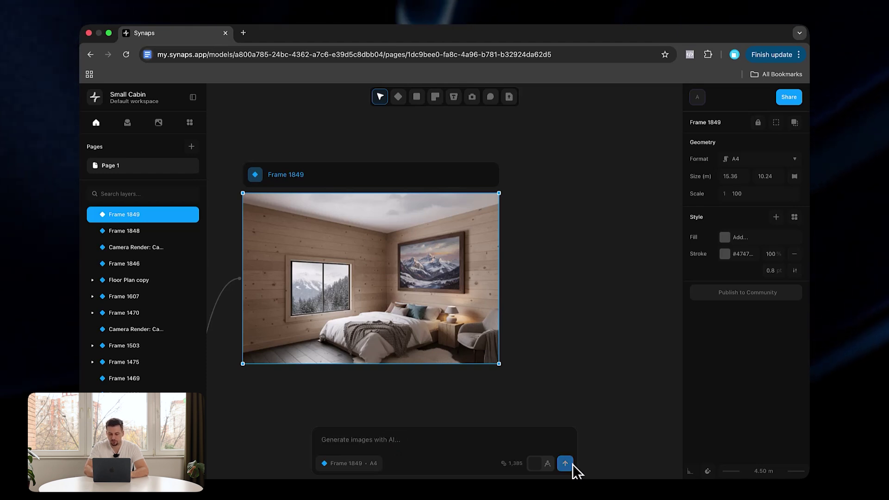
left_click_drag(632, 322, 642, 139)
Step: Generate a second variation of the wall painting render with the prompt "make the flooring beige ceramic"
left_click(471, 338)
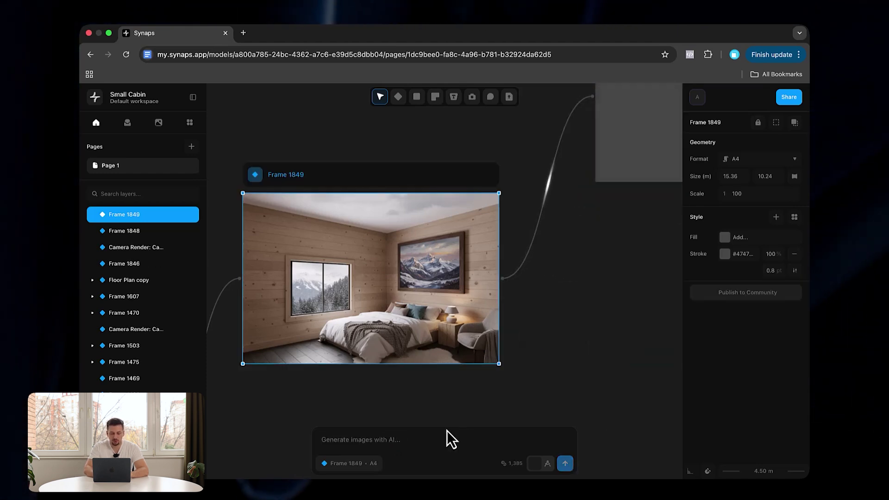
type("mak")
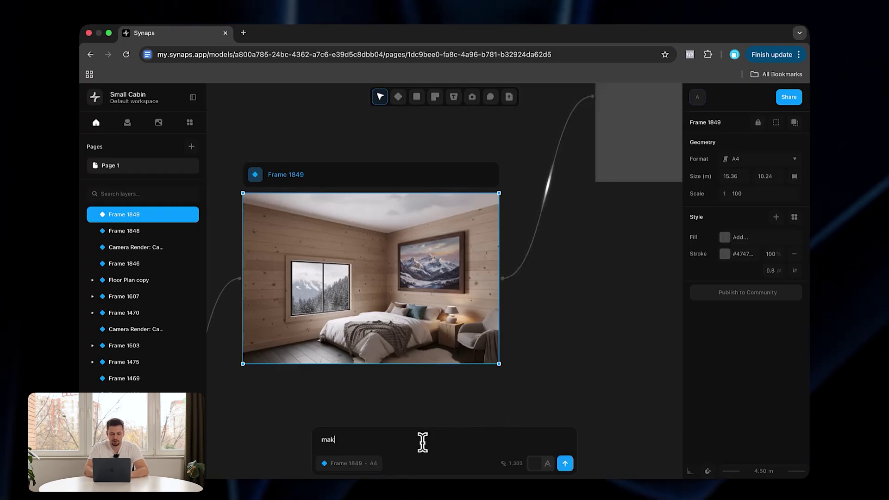
type("e the flooring beige ceramic")
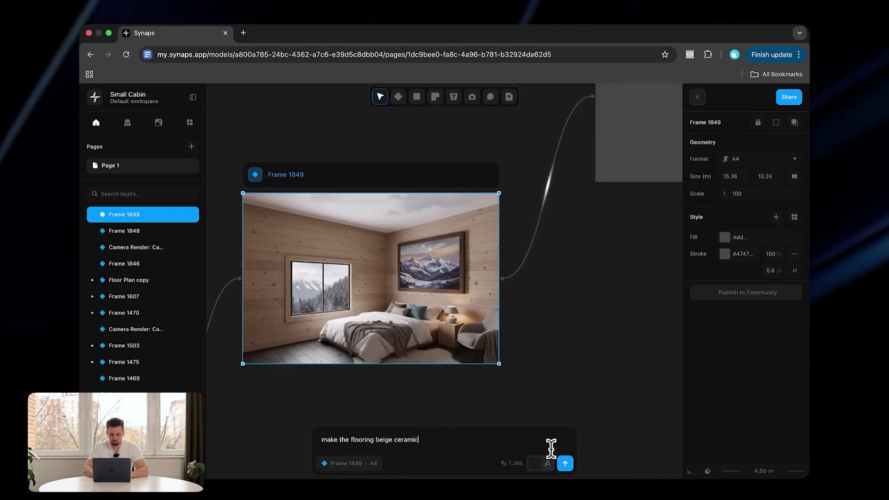
left_click(564, 464)
Step: Stack the two new variations beside the painting render, with the dark wall version above the beige ceramic flooring version
scroll(387, 191, "down", 3)
left_click(498, 293)
left_click_drag(565, 277, 582, 326)
left_click(591, 200)
left_click_drag(601, 166, 598, 194)
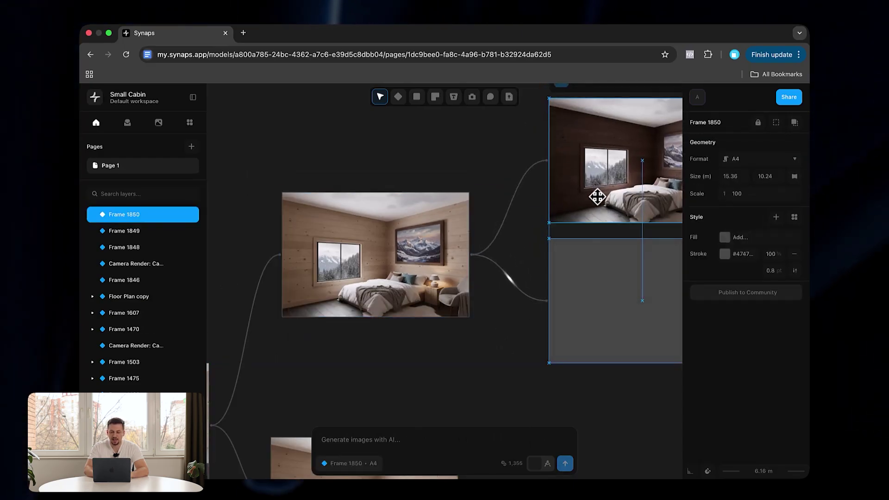
left_click(505, 221)
Step: Examine the chain linking the floor plan, the original bedroom render and all of its variations
scroll(506, 220, "right", 3)
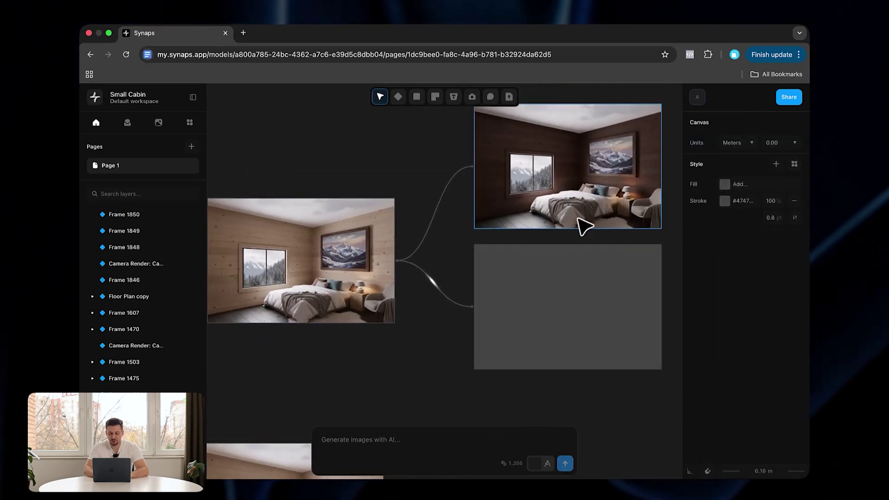
scroll(434, 251, "left", 2)
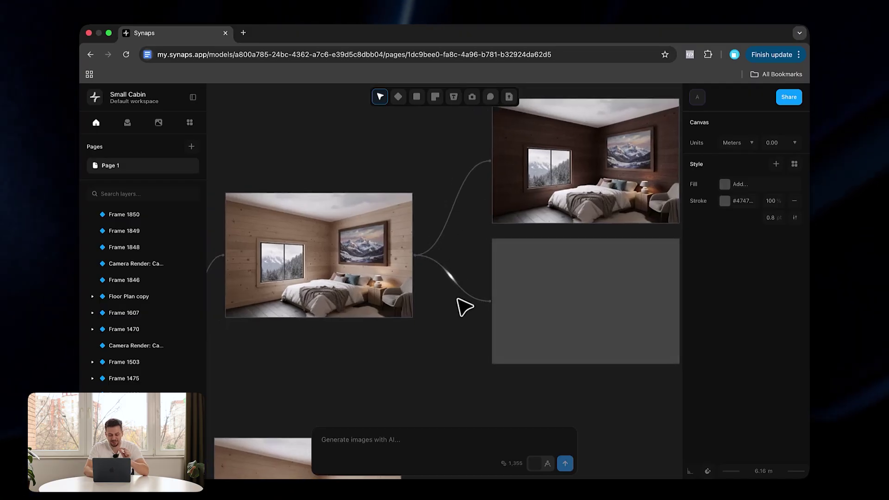
scroll(600, 254, "down", 3)
scroll(325, 296, "left", 4)
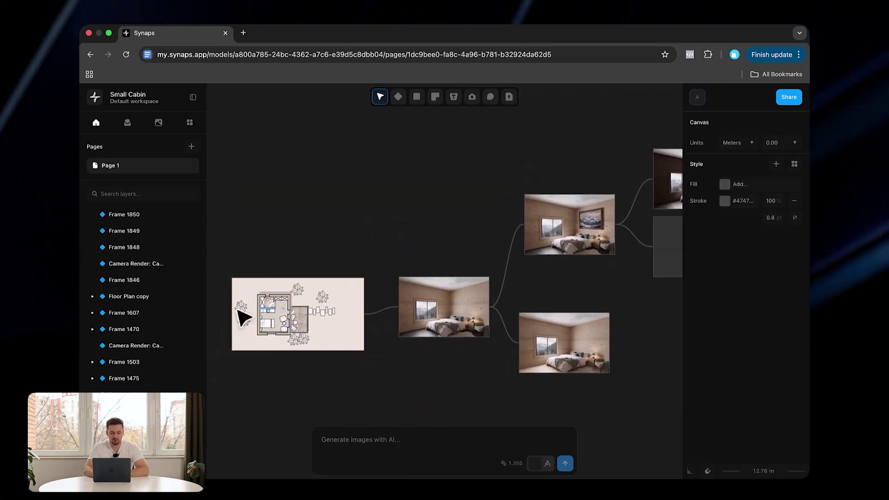
scroll(250, 326, "up", 5)
scroll(261, 318, "down", 4)
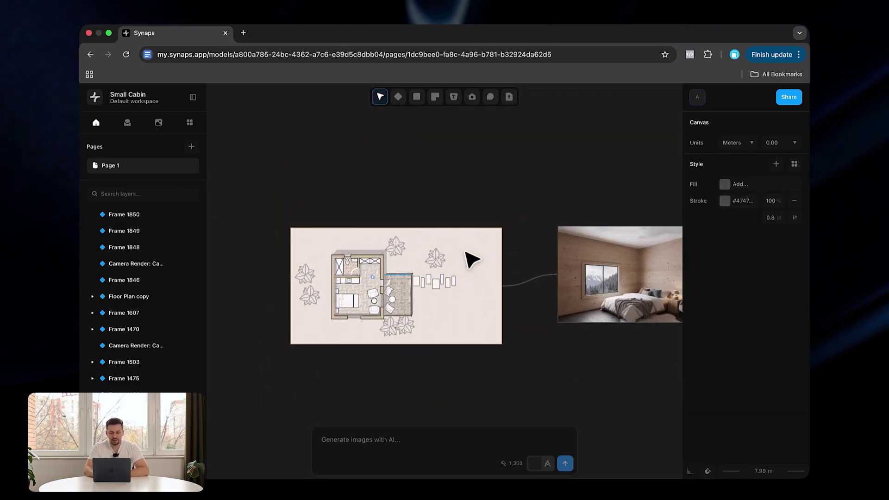
scroll(554, 361, "down", 3)
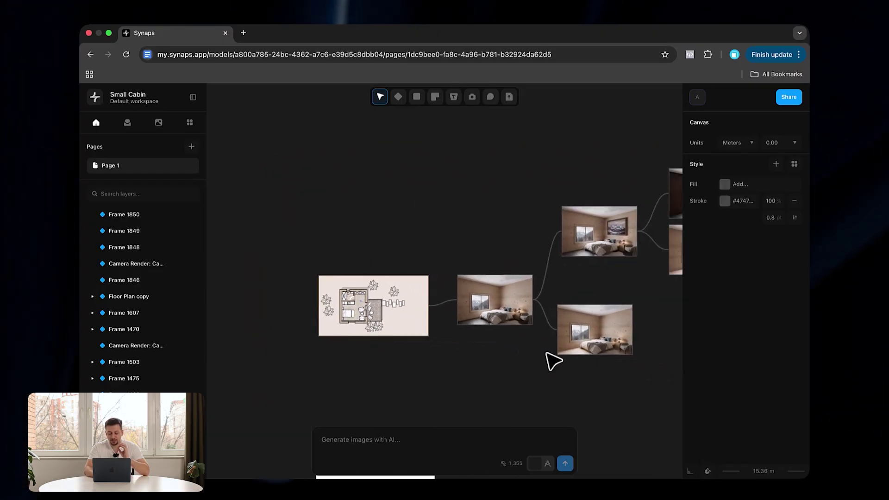
Step: Draw a new empty frame above the floor plan, roughly as wide as the plan's frame
scroll(337, 238, "up", 3)
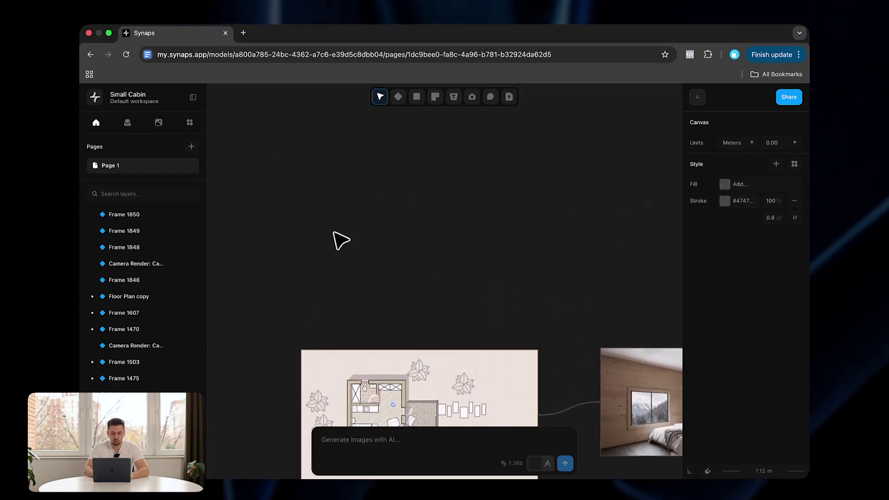
key("f")
left_click(286, 194)
left_click_drag(286, 193, 552, 311)
left_click(575, 291)
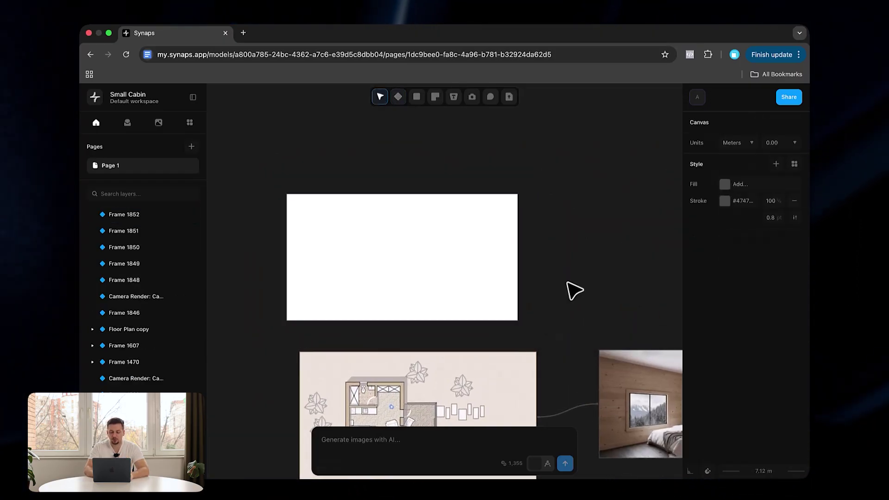
Step: Draw four connected walls forming a closed rectangular room inside the new frame
scroll(374, 268, "up", 5)
left_click(431, 100)
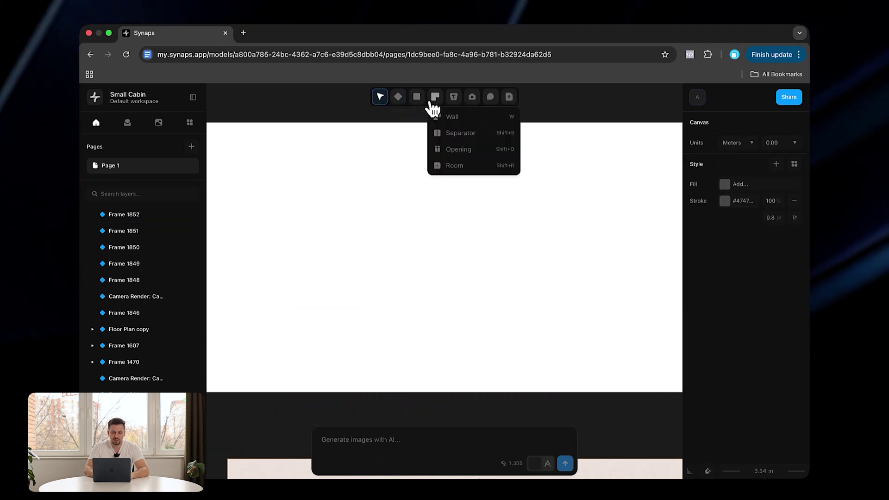
left_click(448, 119)
left_click(377, 136)
left_click(373, 289)
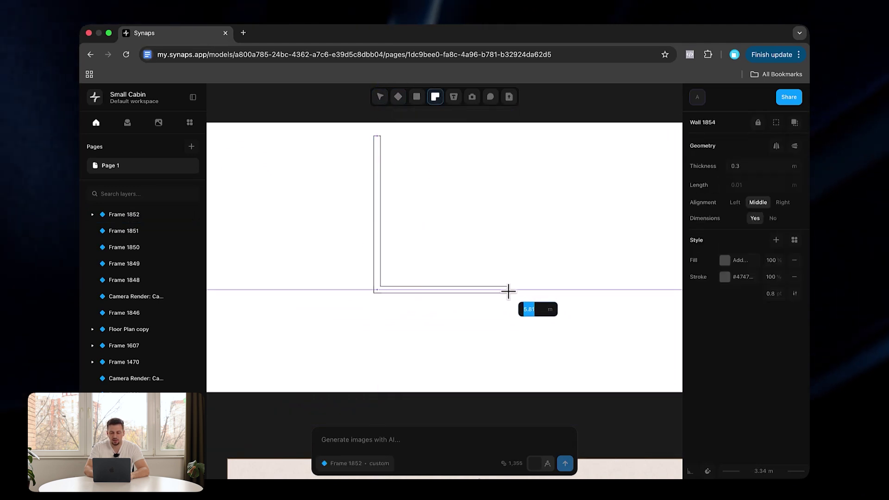
left_click(395, 136)
key("Escape")
Step: Place a door in the room's right-hand wall and a Fjelensund round table with four chairs at the opposite wall
scroll(510, 264, "down", 5)
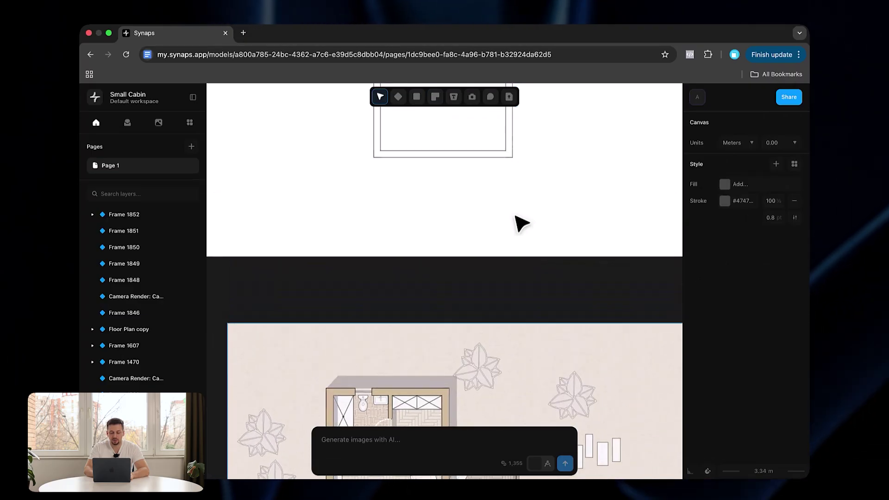
scroll(522, 223, "up", 5)
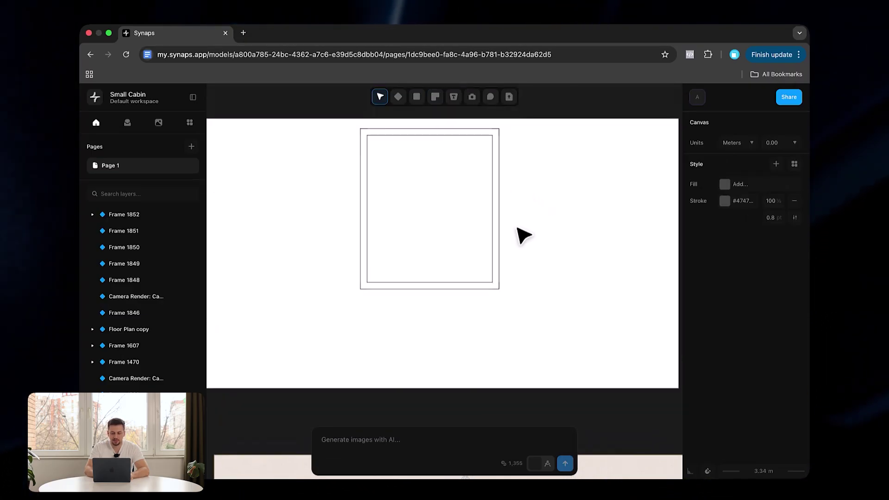
left_click(128, 123)
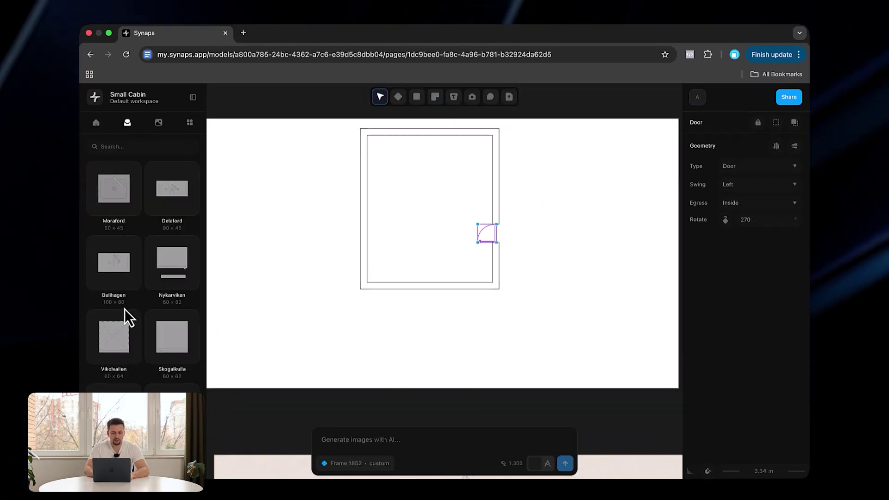
scroll(125, 309, "down", 10)
left_click_drag(153, 301, 386, 211)
scroll(536, 244, "down", 6)
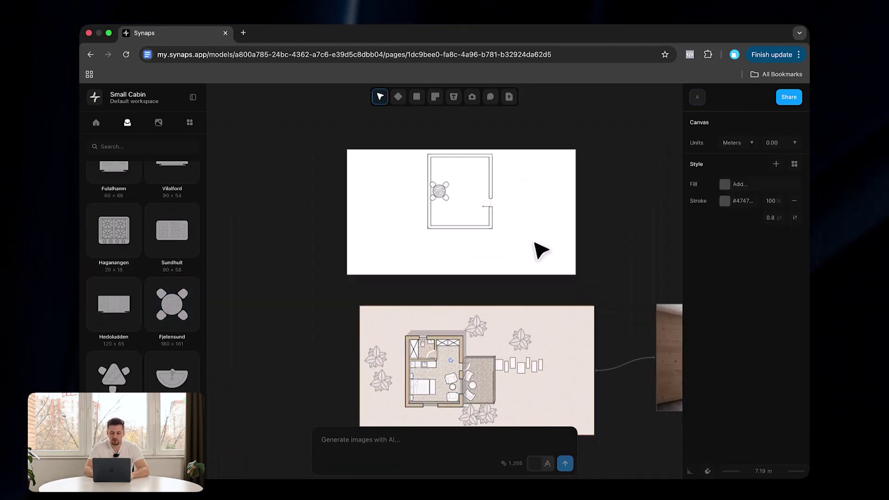
left_click(533, 264)
Step: Review the new room frame, the bedroom render variations and the furnished floor plan on the canvas
left_click(96, 122)
left_click(307, 226)
scroll(307, 225, "down", 3)
scroll(315, 232, "down", 1)
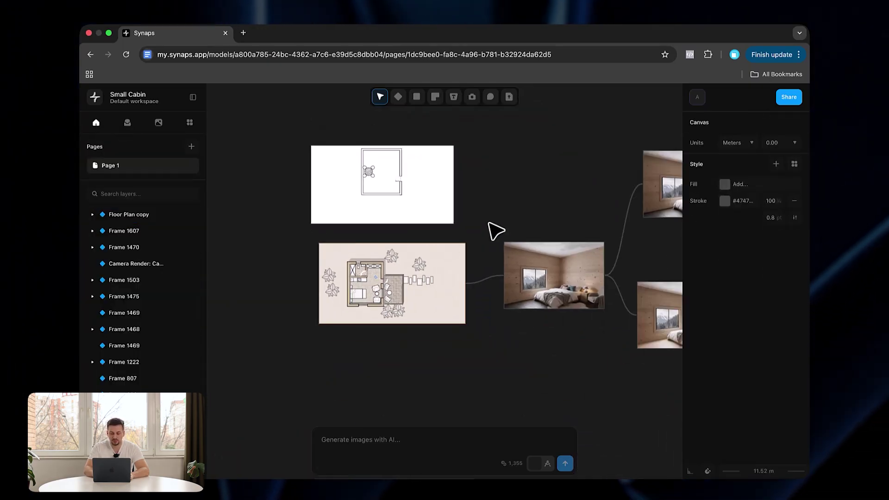
scroll(526, 260, "up", 2)
scroll(526, 262, "right", 10)
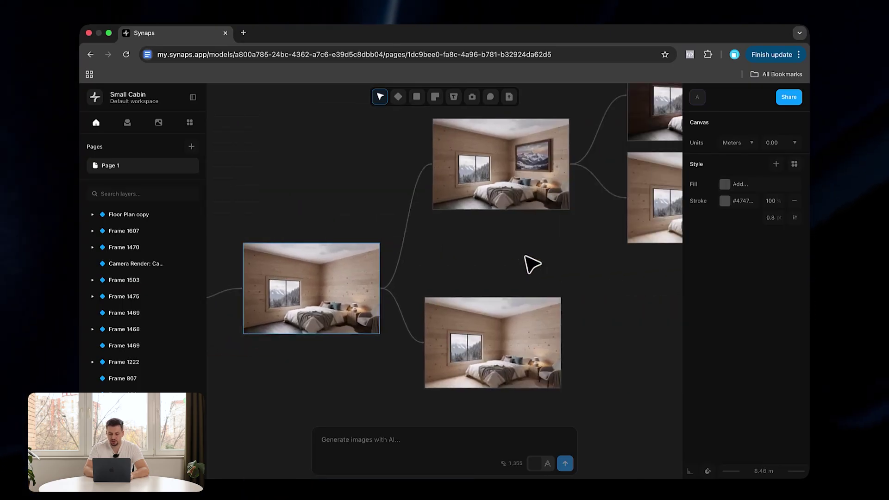
scroll(526, 262, "up", 2)
scroll(512, 137, "up", 3)
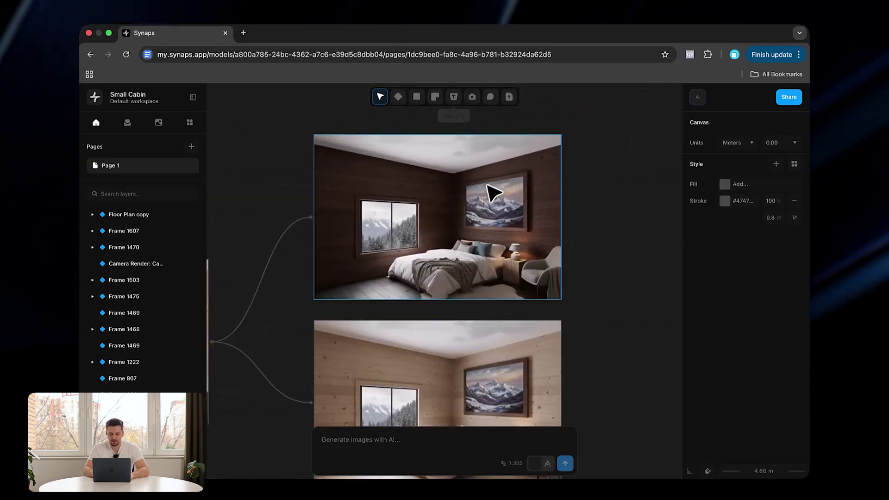
scroll(494, 193, "down", 3)
scroll(482, 235, "left", 5)
scroll(433, 260, "up", 1)
scroll(363, 293, "up", 4)
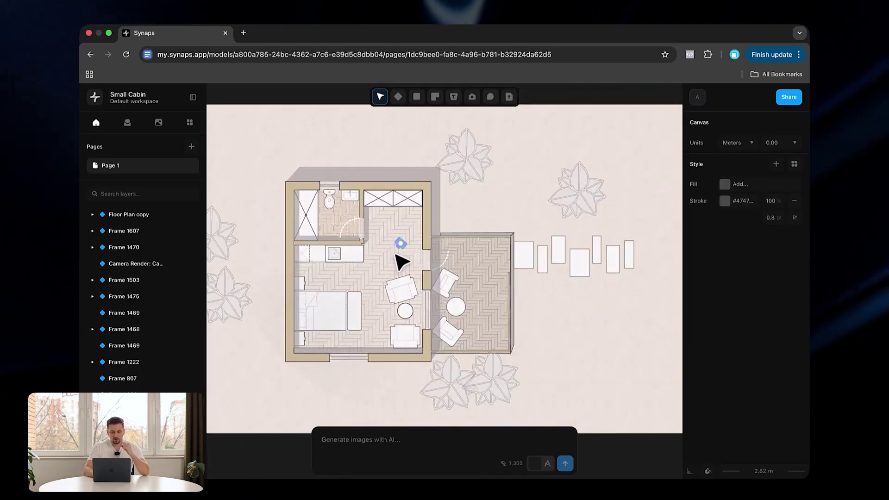
Step: Select the camera in the floor plan and compare its view with the bedroom render and the wall and flooring variations
left_click(401, 245)
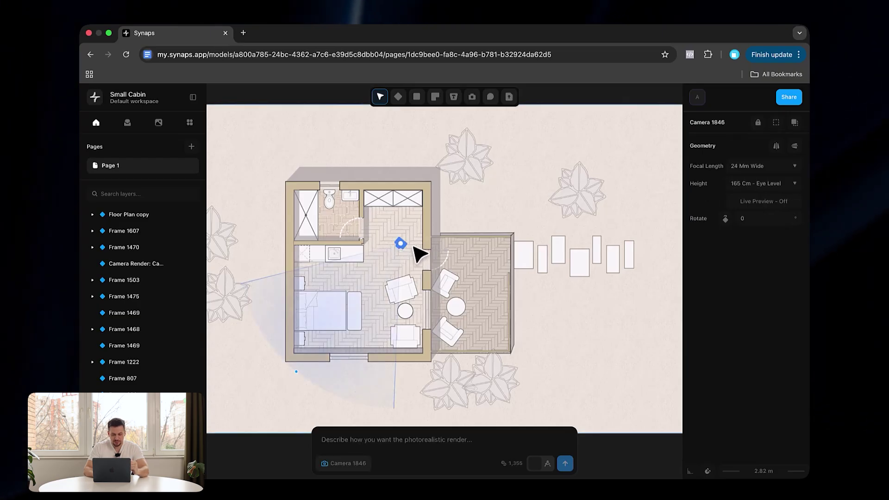
scroll(427, 254, "down", 3)
scroll(667, 230, "right", 6)
scroll(472, 178, "up", 2)
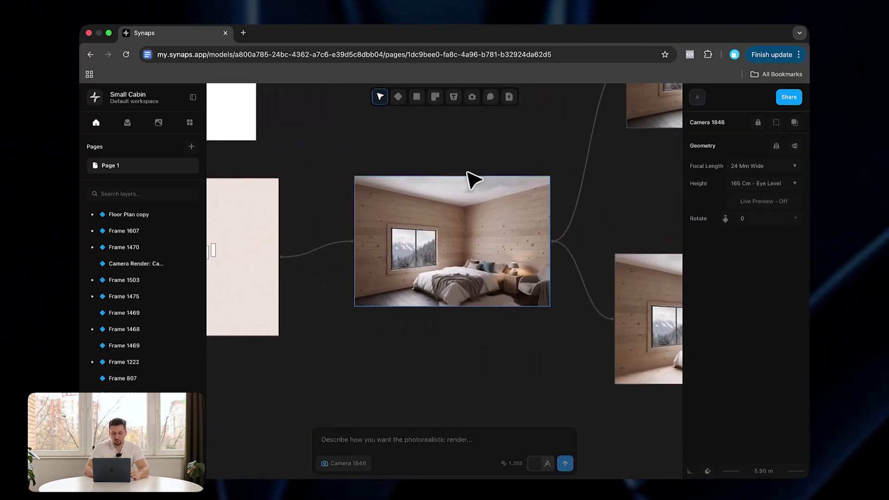
scroll(655, 191, "right", 10)
scroll(655, 190, "up", 3)
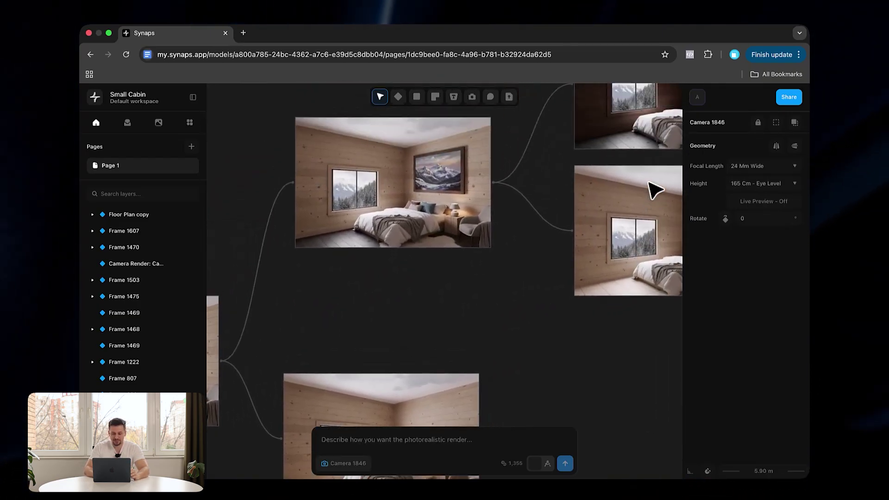
scroll(389, 167, "up", 5)
scroll(551, 276, "down", 10)
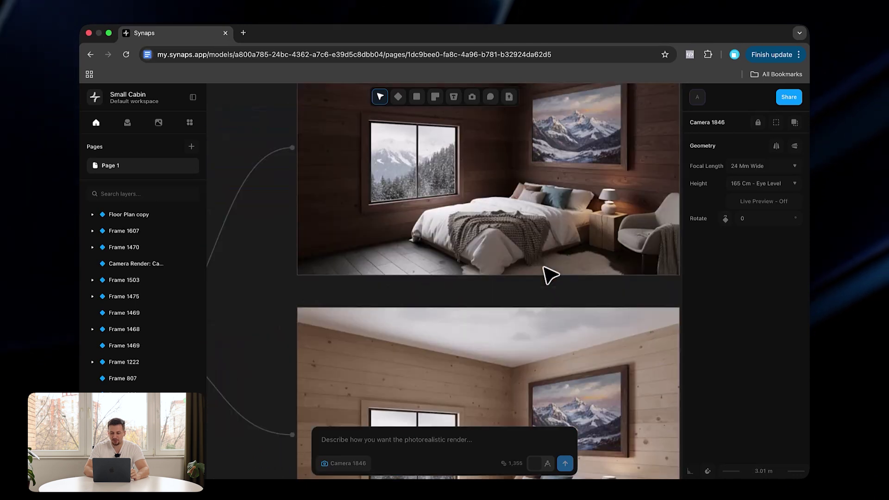
scroll(361, 196, "up", 5)
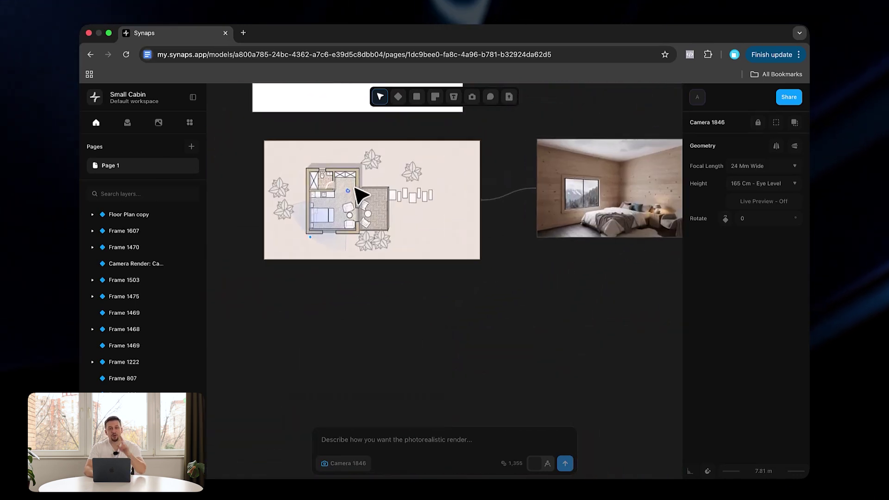
scroll(350, 264, "down", 10)
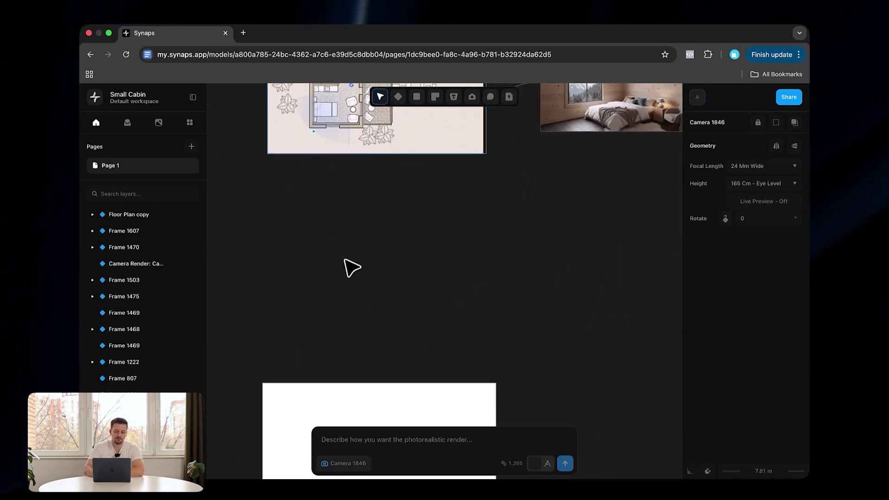
left_click(354, 271)
scroll(343, 290, "up", 5)
scroll(343, 292, "down", 3)
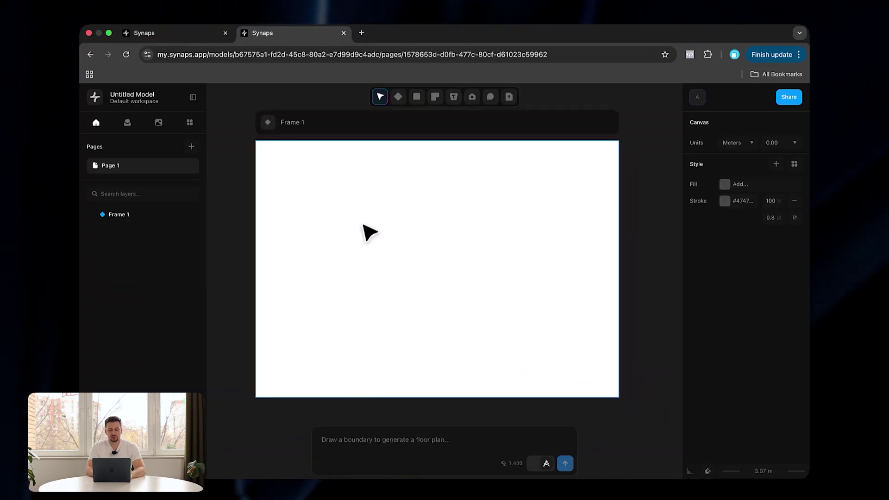
Step: Draw a rectangular boundary 9 m wide and 8.2 m high in Frame 1 of the new untitled model
key("r")
left_click(285, 169)
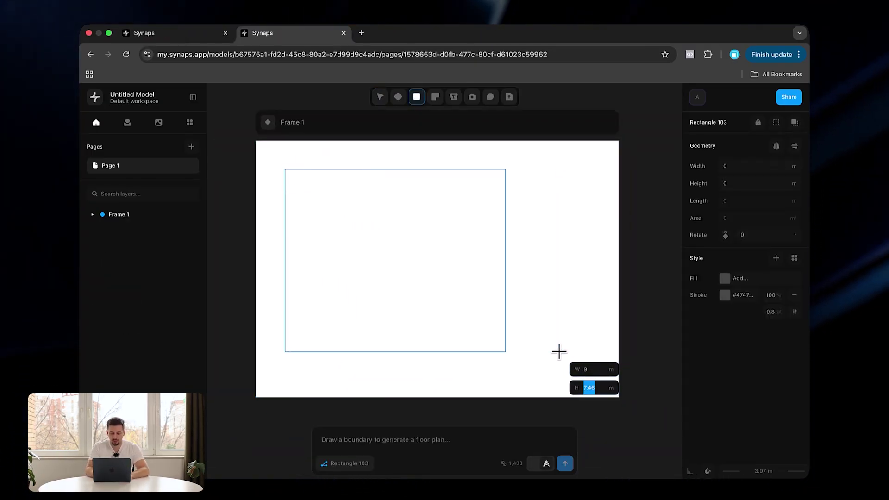
type("8.2")
key("Return")
key("Escape")
Step: Generate a floor plan within the rectangular boundary using the prompt "2 bedroom apartment"
left_click(507, 302)
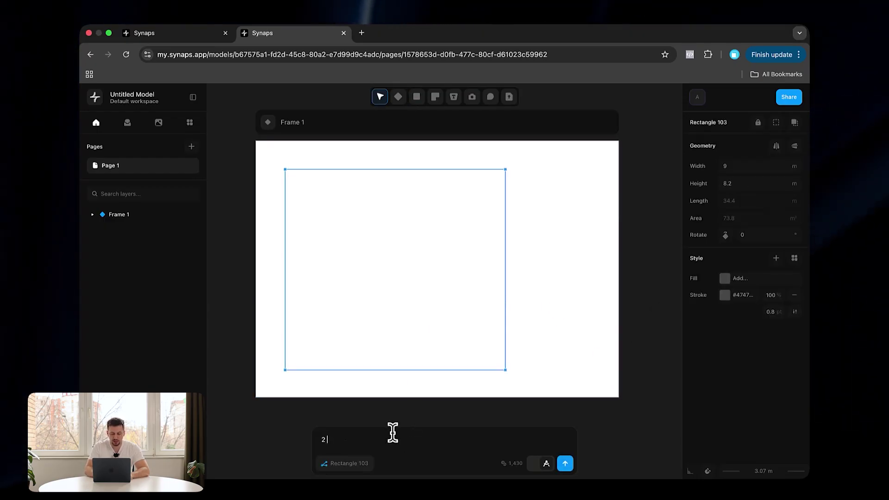
type("artment")
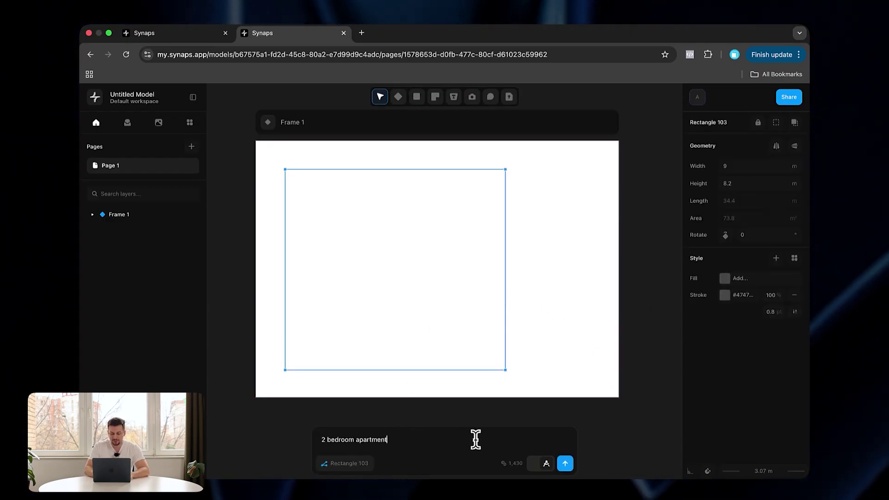
left_click(565, 464)
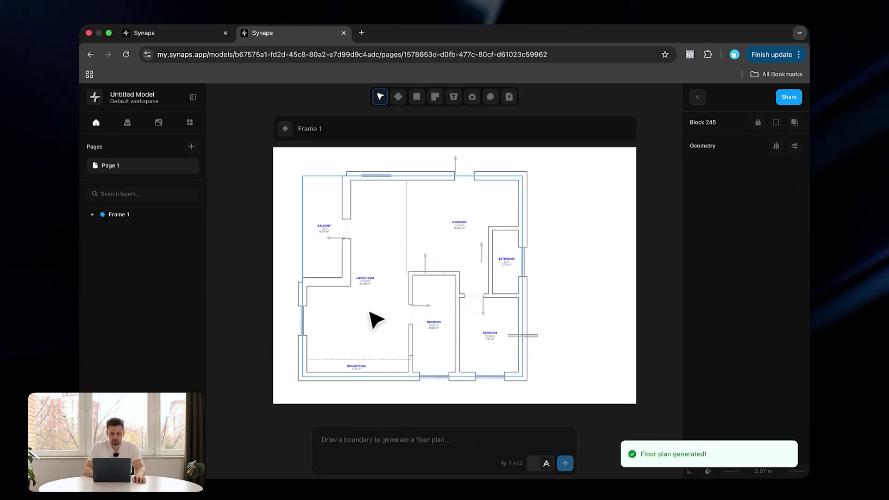
Step: Fit the loose corridor door into the wall between the corridor and the bathroom, rotated to 90°
left_click(562, 298)
left_click(419, 347)
left_click(556, 288)
scroll(502, 250, "up", 5)
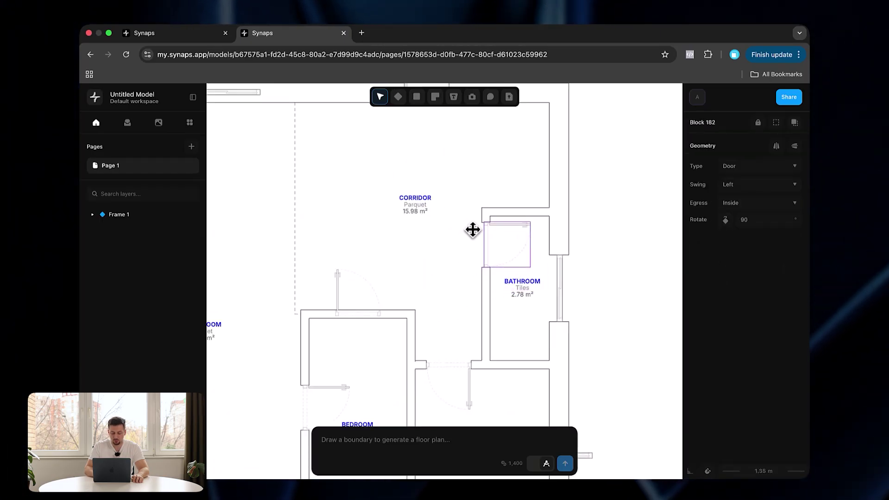
left_click(377, 254)
Step: Align the loose window block above the living room so that it cuts into the upper exterior wall
scroll(378, 256, "down", 5)
scroll(308, 212, "up", 5)
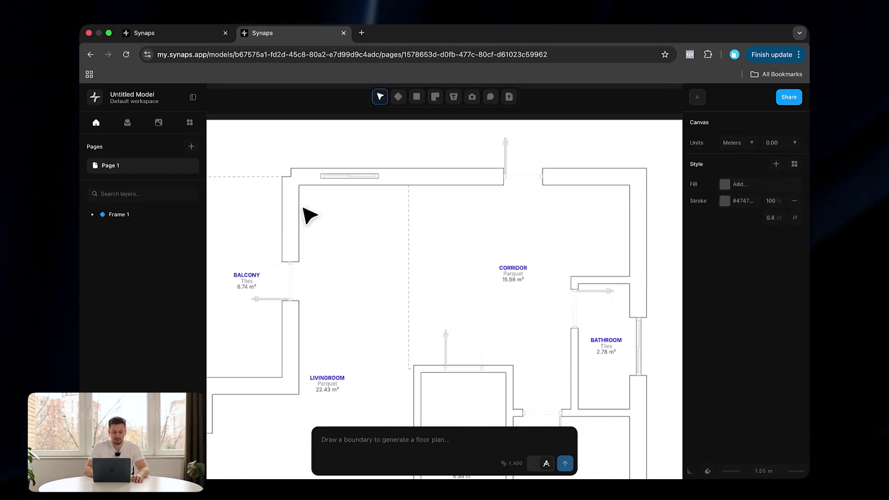
scroll(347, 186, "up", 4)
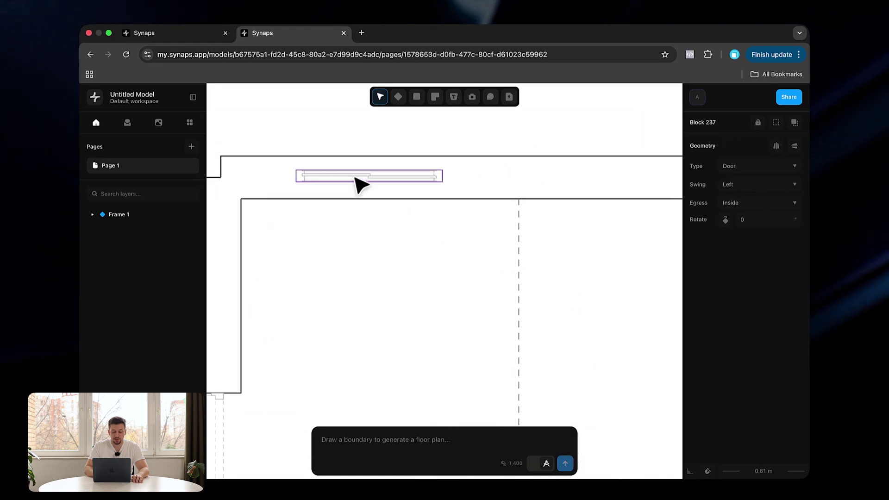
scroll(351, 173, "down", 10)
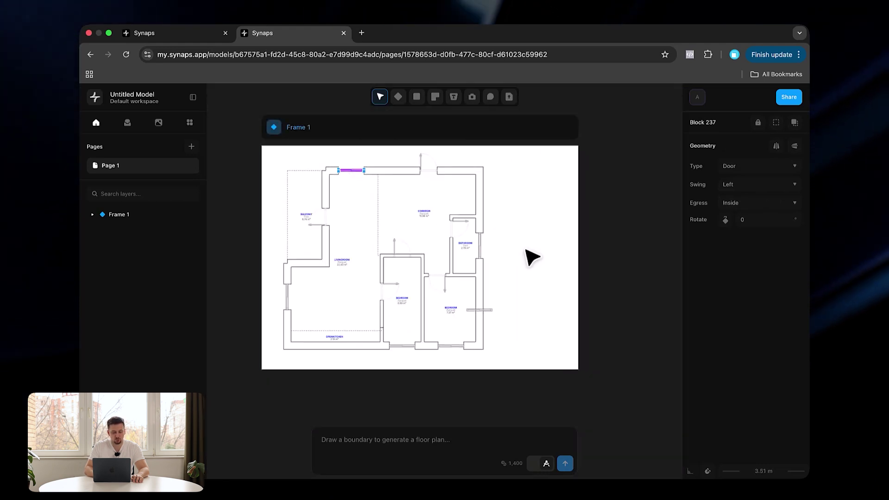
left_click(533, 257)
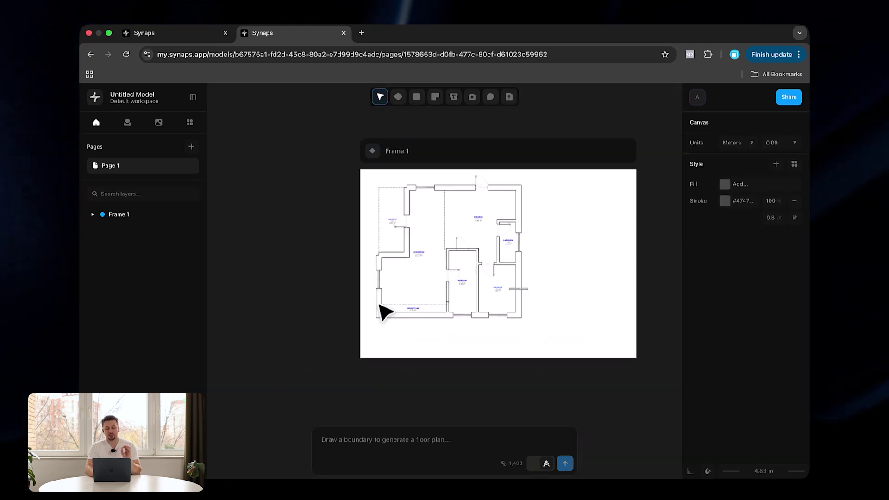
Step: Turn the stray horizontal window upright inside the lower-right bedroom and delete the redundant door above the other bedroom
scroll(485, 256, "right", 2)
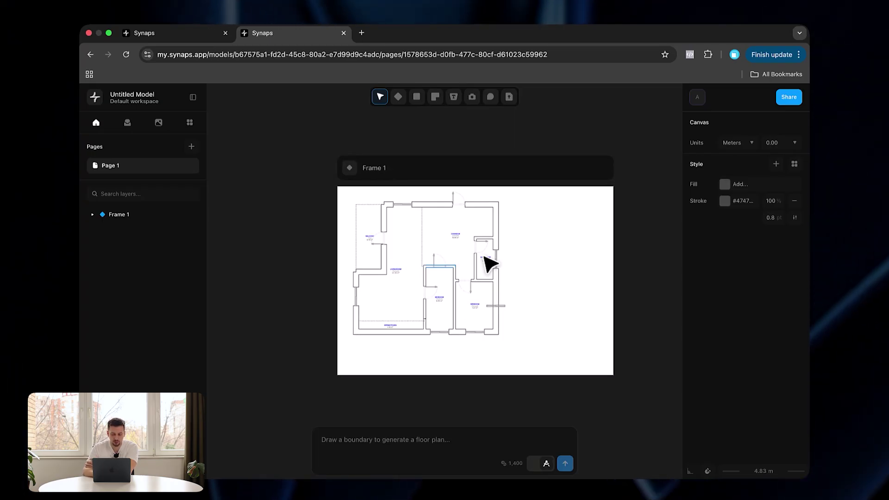
scroll(491, 264, "right", 5)
scroll(606, 311, "up", 5)
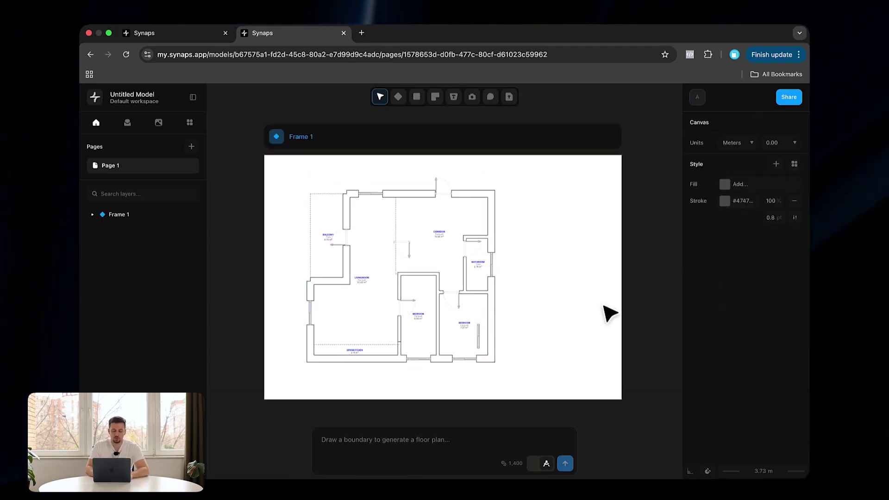
left_click(431, 243)
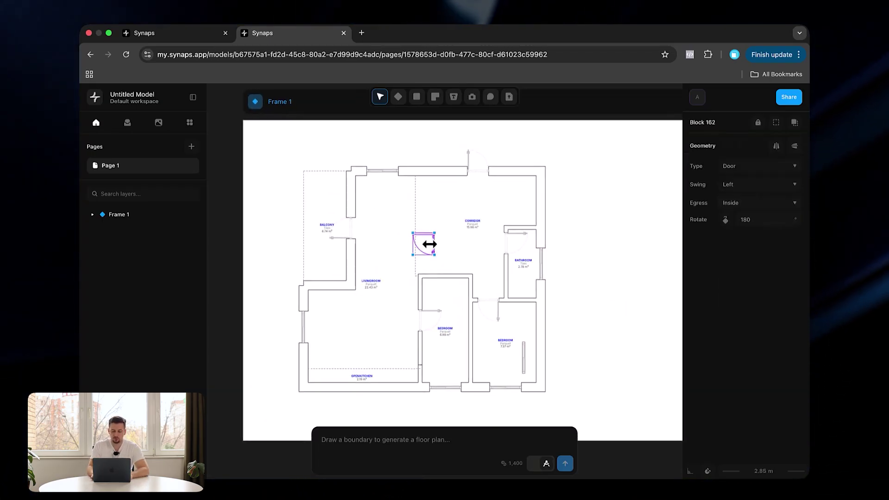
key("Delete")
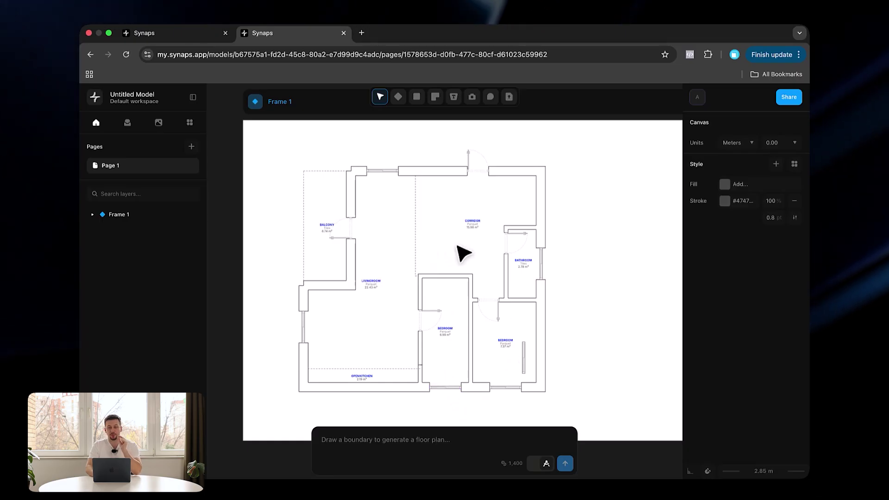
Step: Add a large new frame on the empty canvas beside Frame 1
scroll(472, 326, "down", 5)
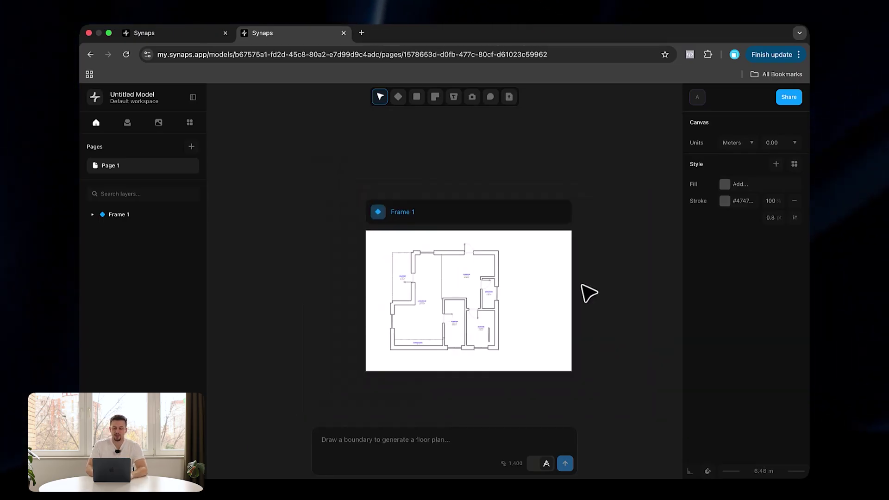
scroll(584, 289, "right", 7)
scroll(584, 289, "down", 3)
key("f")
mouse_move(420, 189)
left_mouse_down()
mouse_move(685, 399)
mouse_move(661, 403)
mouse_move(688, 461)
mouse_move(672, 463)
left_mouse_up()
Step: Draw a rectangular boundary 9 m wide and 8 m high in the upper part of the new frame
key("r")
left_click_drag(449, 233, 542, 309)
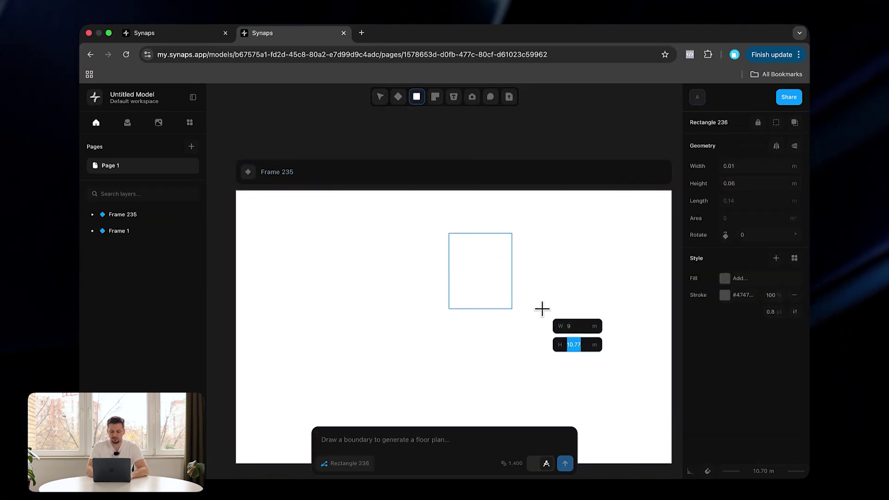
key("Return")
left_click(551, 340)
Step: Draw a second boundary rectangle about 14.67 m wide and 9.5 m high against the left edge of the first
left_click_drag(449, 233, 345, 287)
type("11")
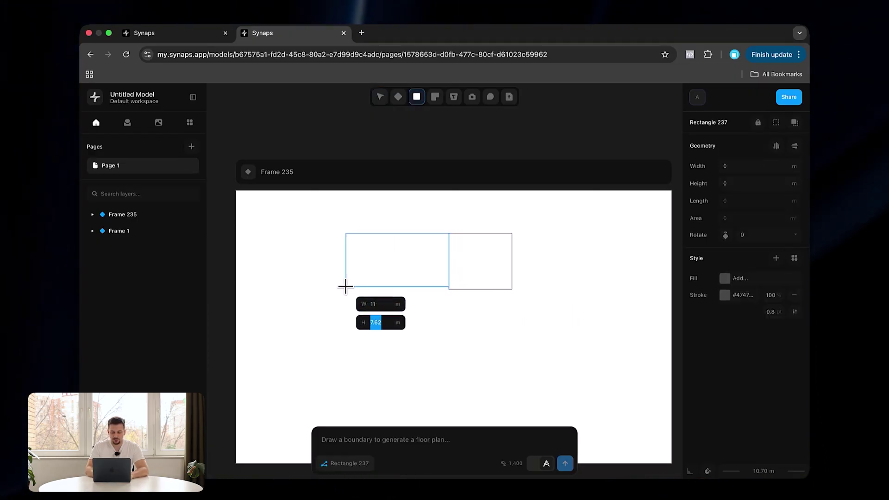
key("Return")
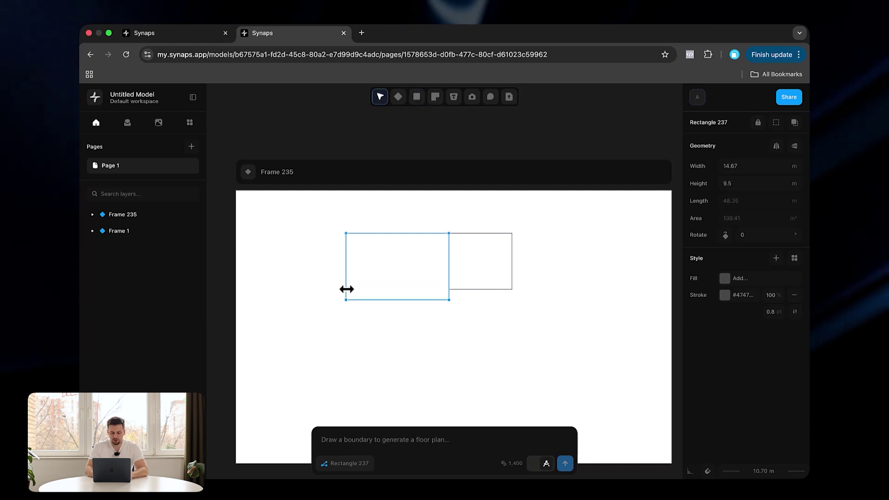
left_click(470, 312)
Step: Draw a third boundary rectangle about 9.34 m wide and 13.56 m high below the second one, aligned to its left edge
left_click(344, 301)
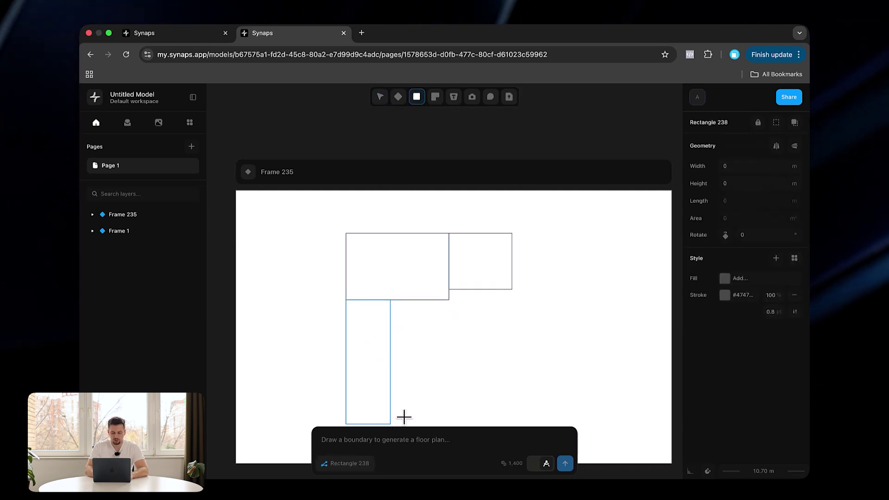
scroll(409, 407, "down", 3)
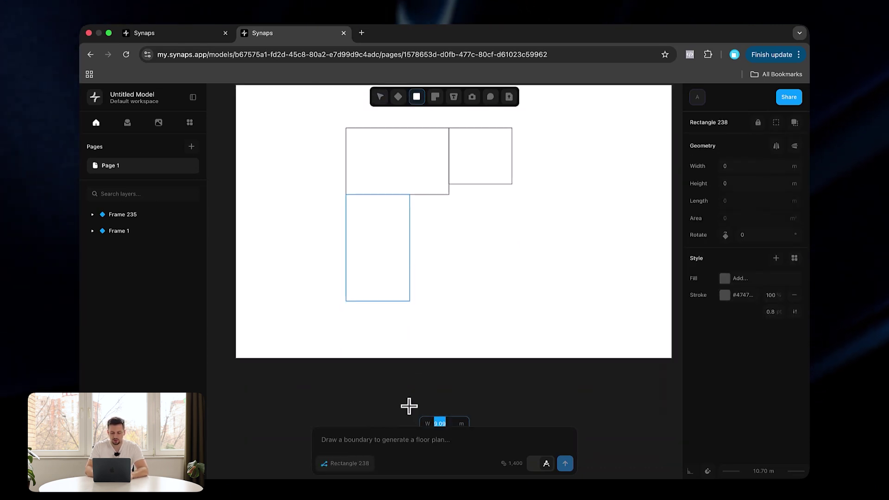
left_click(409, 286)
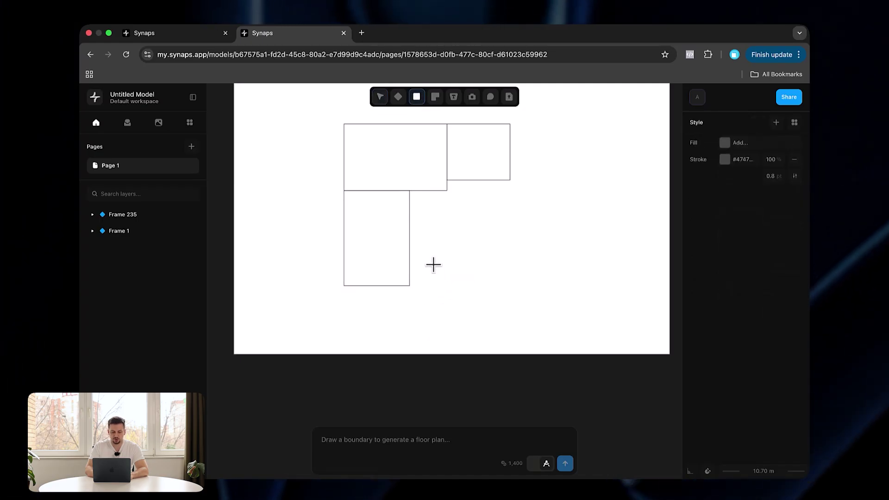
Step: Draw a fourth boundary rectangle extending from the right edge of the third one, level with its bottom edge
left_click(410, 216)
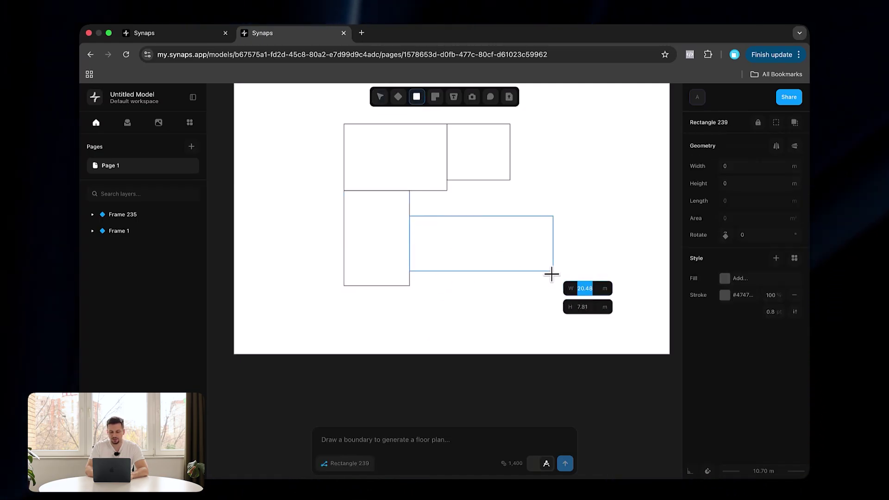
left_click(518, 286)
key("Escape")
scroll(523, 304, "up", 1)
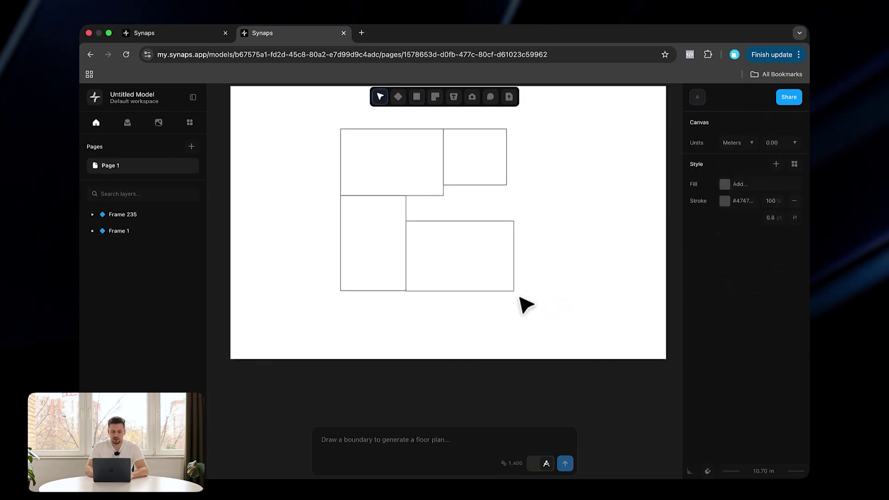
scroll(536, 254, "up", 3)
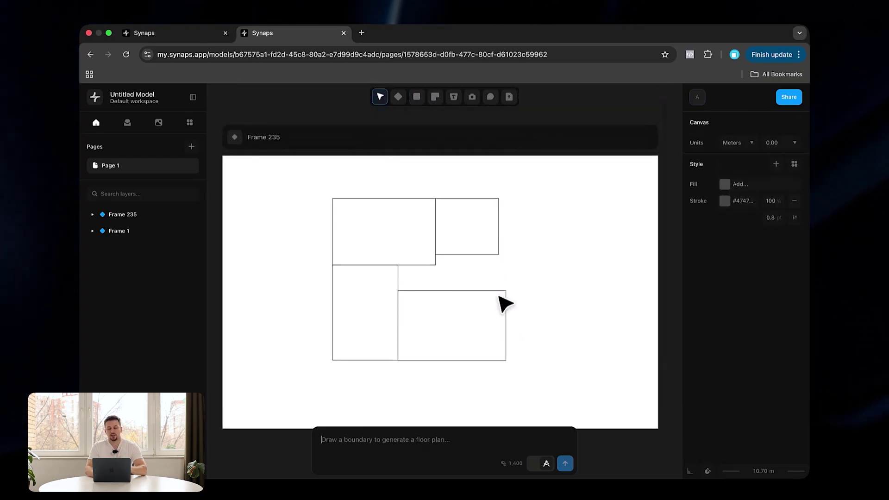
Step: Generate a floor plan within the 9 m by 8 m rectangle using the prompt "1 bedroom apartment"
left_click(555, 278)
left_click_drag(480, 188, 478, 233)
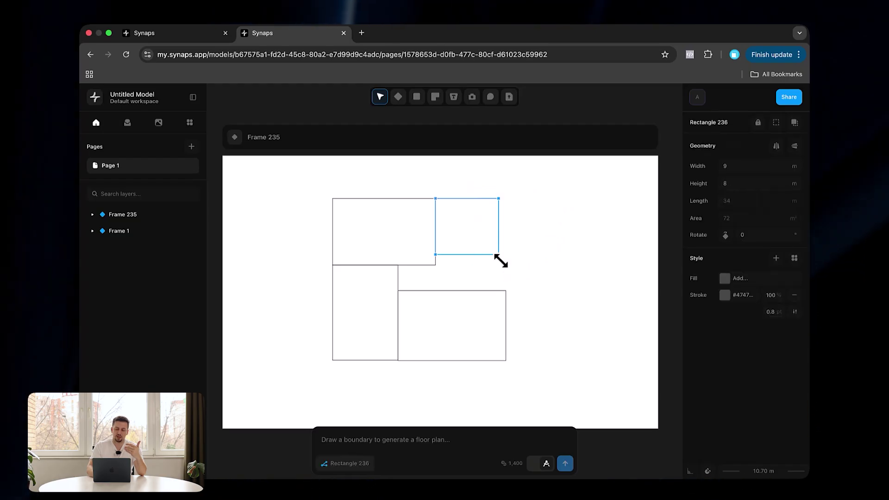
left_click(575, 284)
scroll(471, 237, "up", 5)
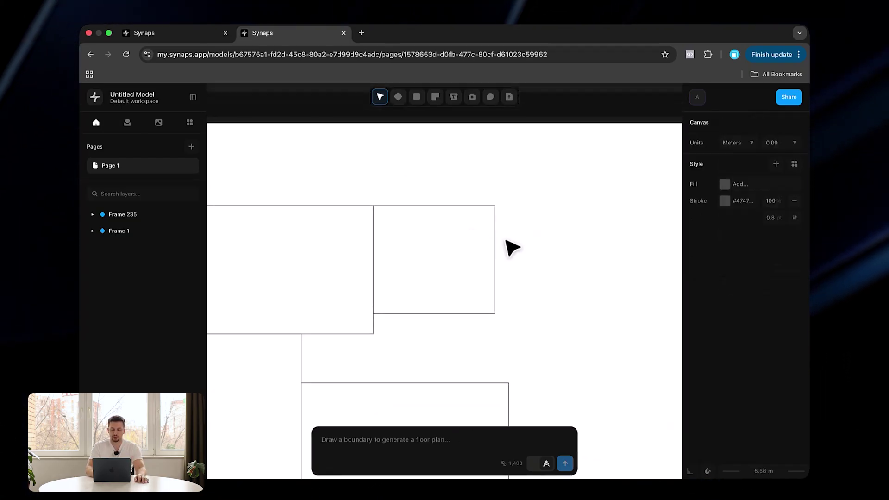
left_click(493, 254)
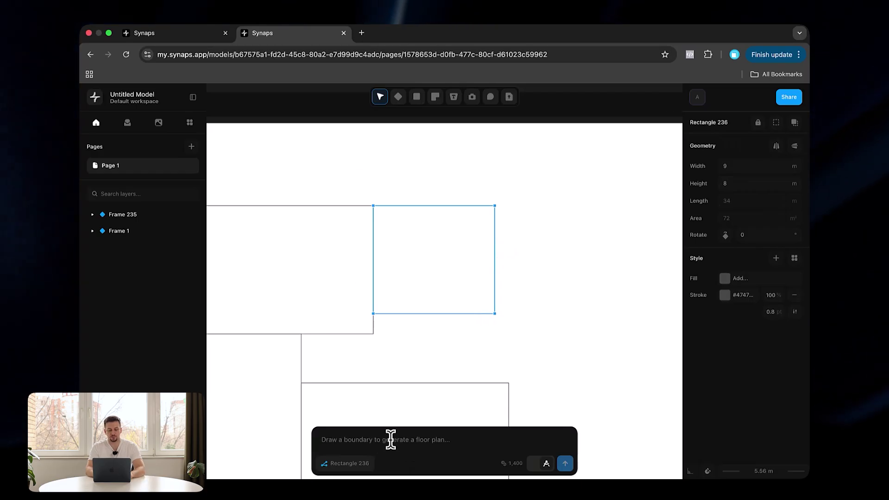
left_click(407, 445)
type("1 bedroom apartment")
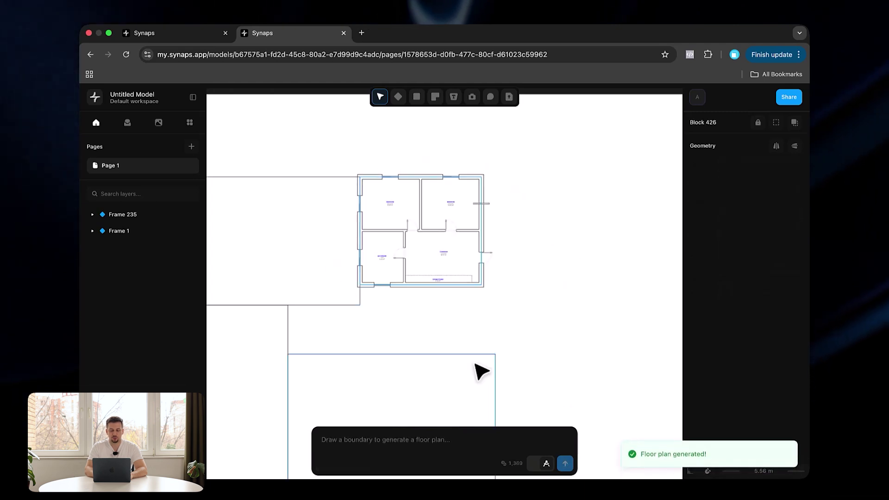
Step: Generate a floor plan within the 14.67 m by 9.5 m rectangle using the prompt "2 bedroom apartment"
left_click(585, 274)
scroll(584, 274, "left", 3)
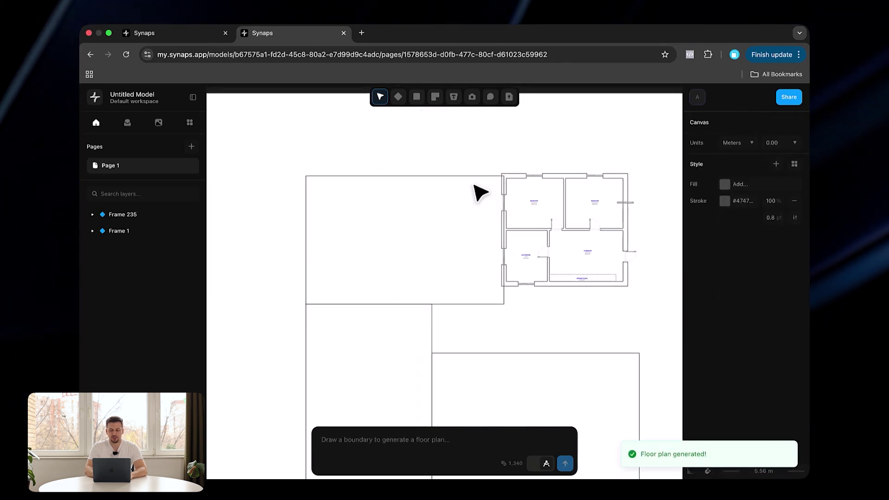
left_click(459, 175)
left_click(413, 437)
type("2")
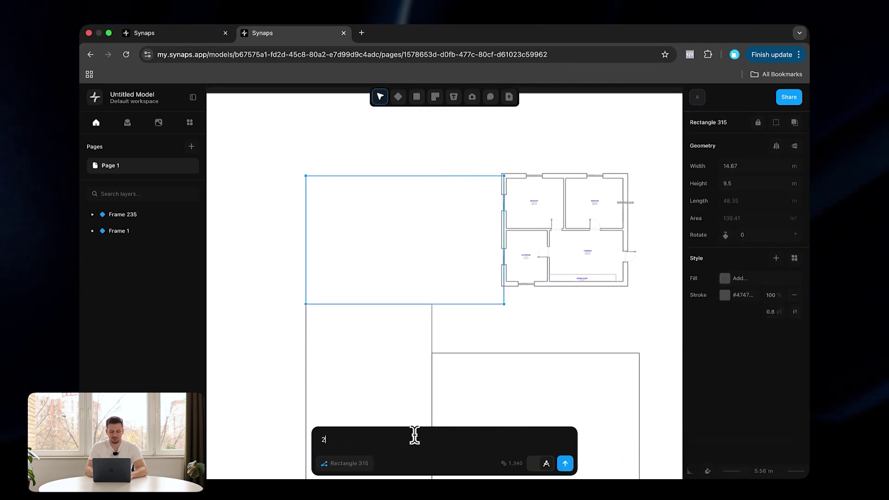
type(" bedroom apartment")
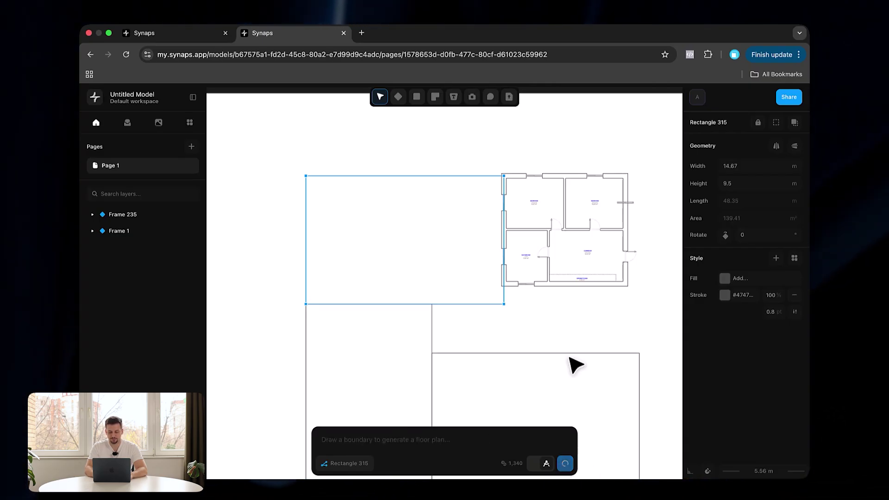
Step: Generate a floor plan within the 9.34 m by 13.56 m rectangle using the prompt "2 bedroom apartment"
scroll(576, 366, "down", 2)
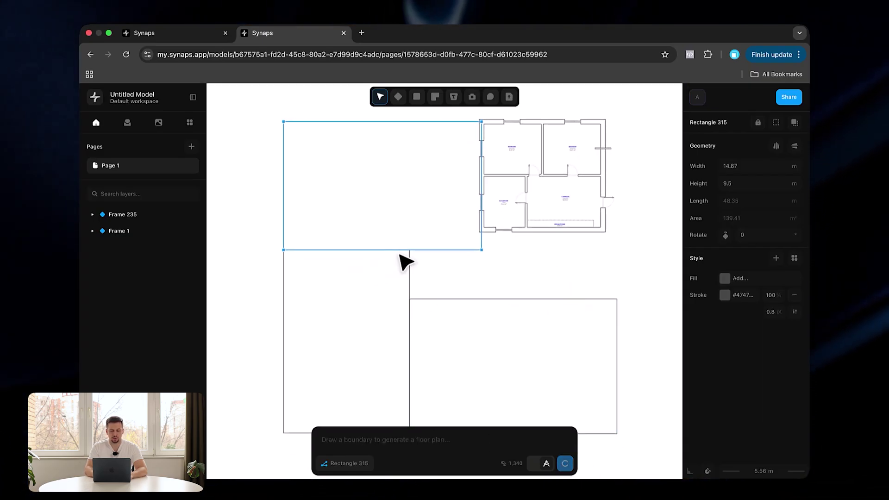
left_click(410, 268)
scroll(407, 343, "down", 2)
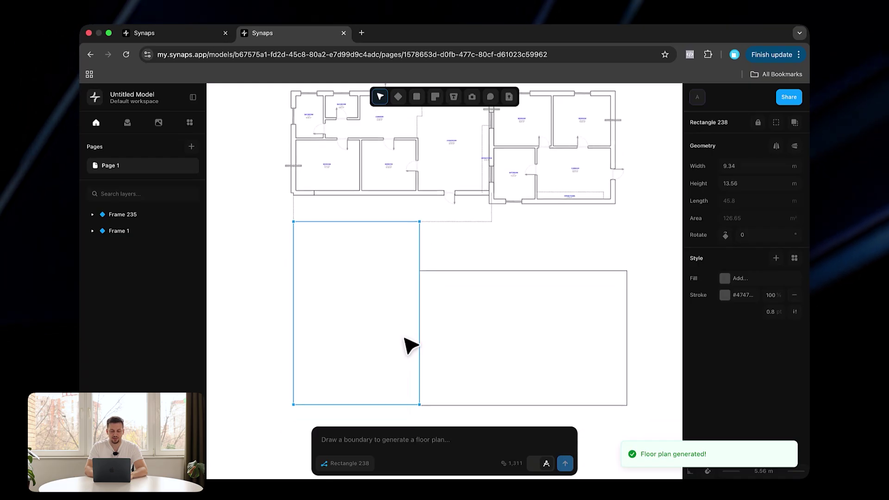
left_click(402, 436)
type("2 bedroom ap")
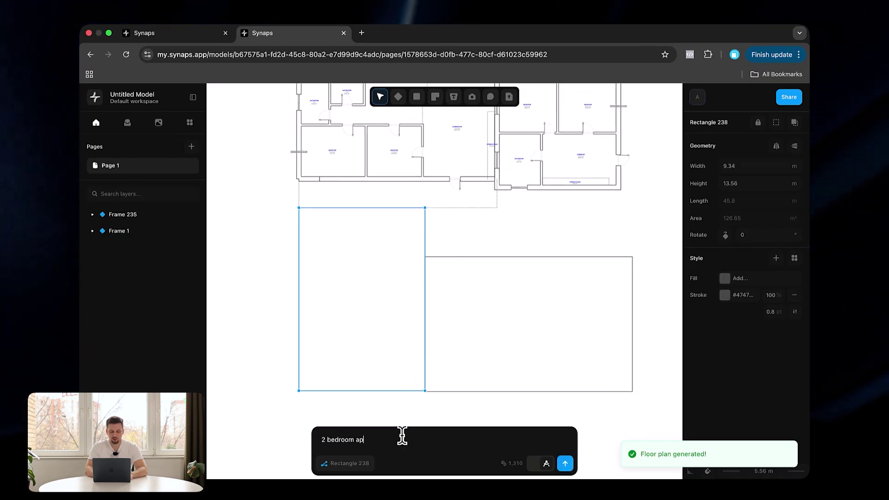
type("artment")
left_click(567, 471)
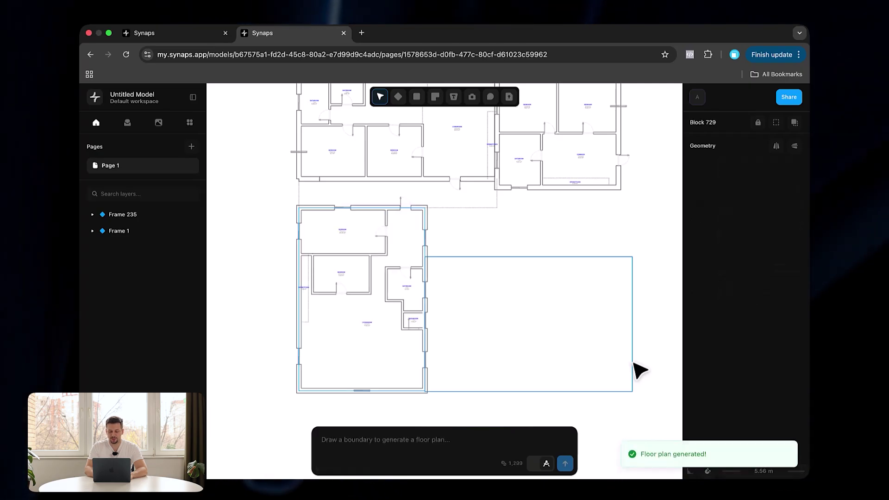
Step: Generate a floor plan within the remaining lower-right rectangle using the prompt "3 bedroom apartment"
type("3 bedroom apartment")
key("Return")
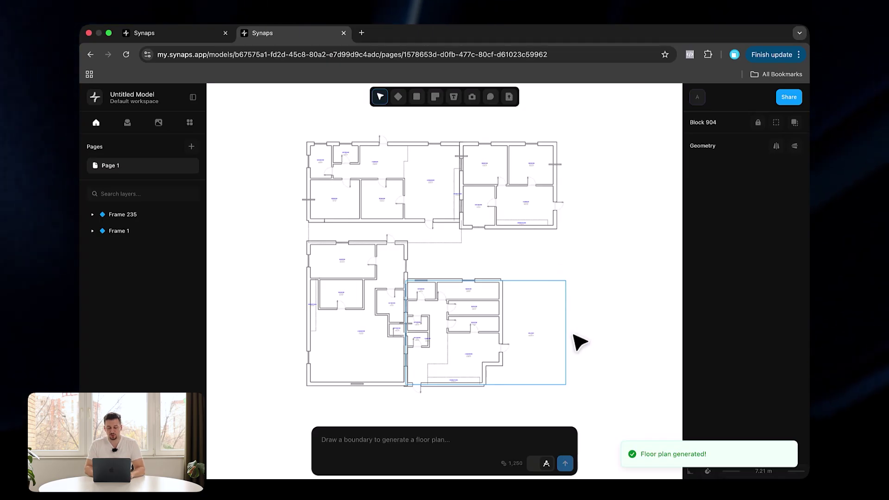
scroll(579, 343, "down", 5)
scroll(512, 363, "up", 3)
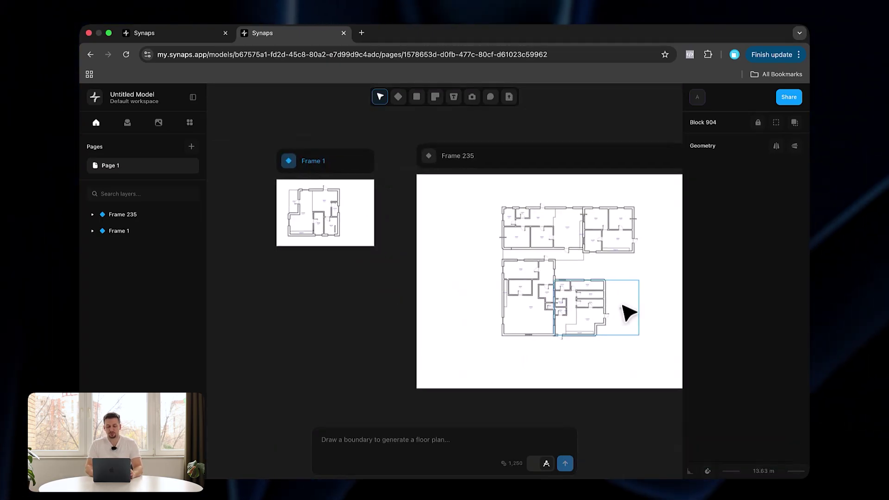
scroll(629, 313, "right", 3)
left_click(629, 312)
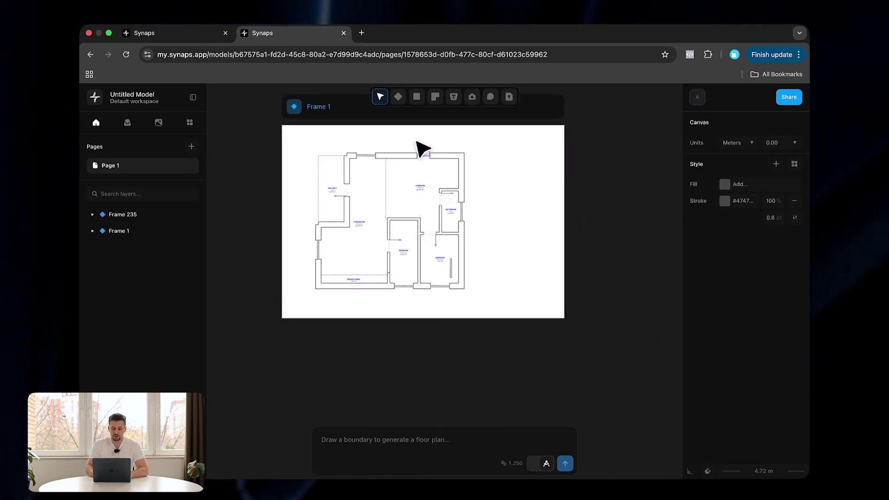
Step: Place a camera in the corridor of the Frame 1 floor plan, facing across the living room toward its upper-left corner
scroll(373, 230, "up", 10)
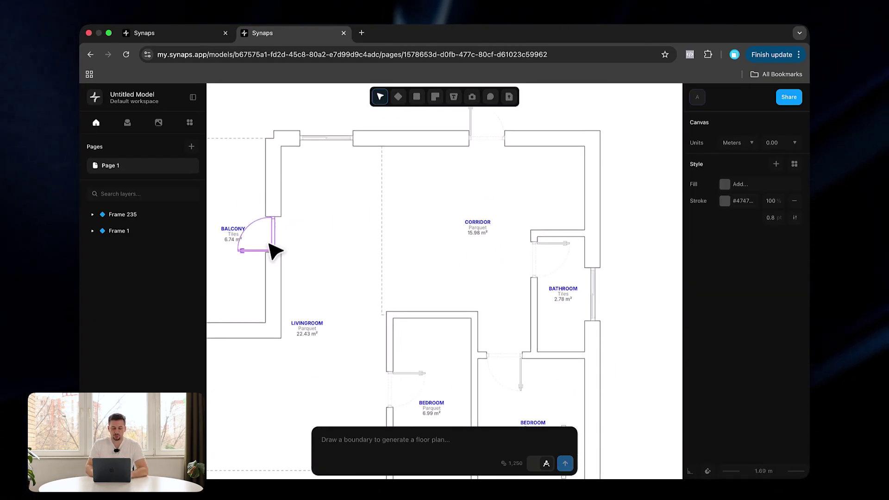
left_click(472, 97)
left_click(499, 297)
left_click_drag(505, 303, 255, 139)
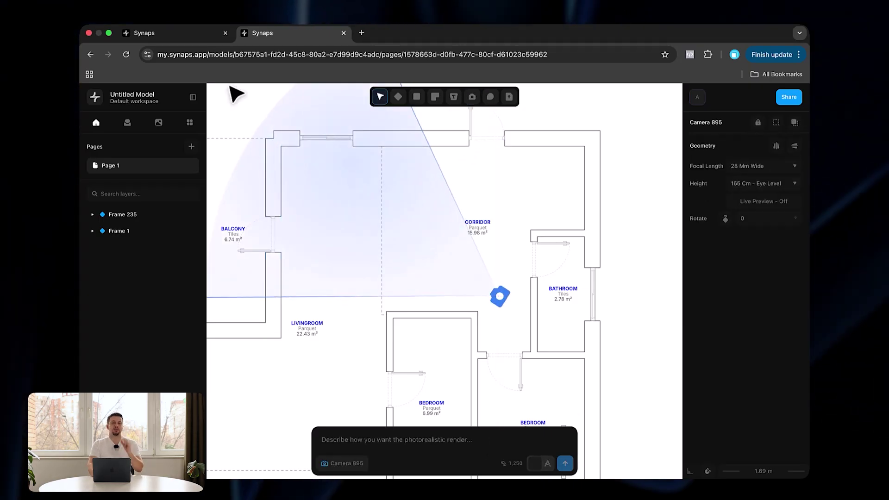
Step: Switch to the Small Cabin model and move the dark-walled bedroom render, Frame 1850, farther above the light-floored render
left_click(171, 33)
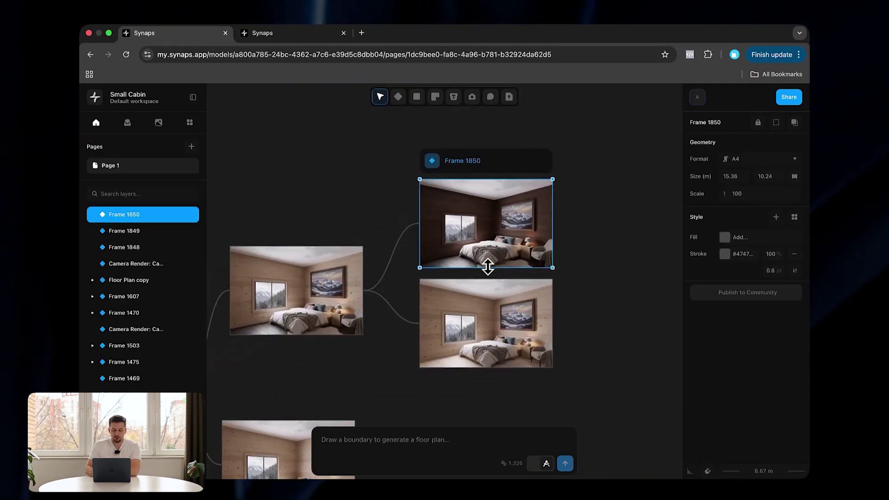
double_click(324, 312)
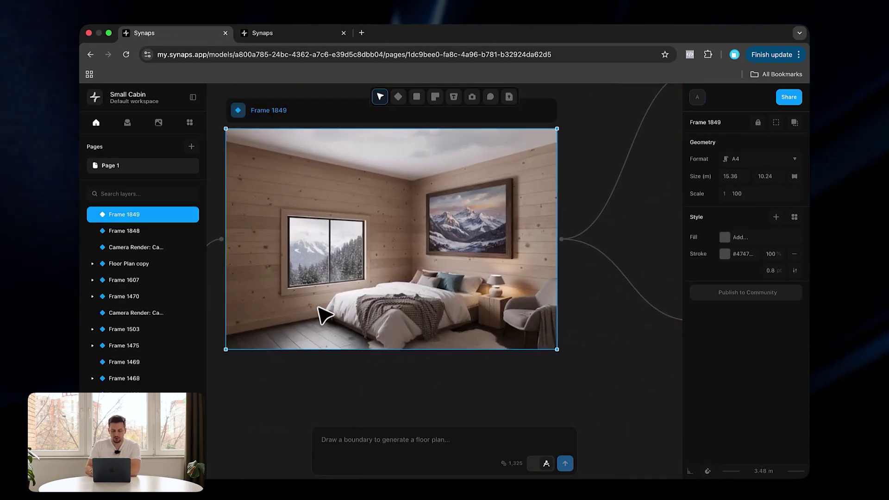
scroll(319, 308, "down", 5)
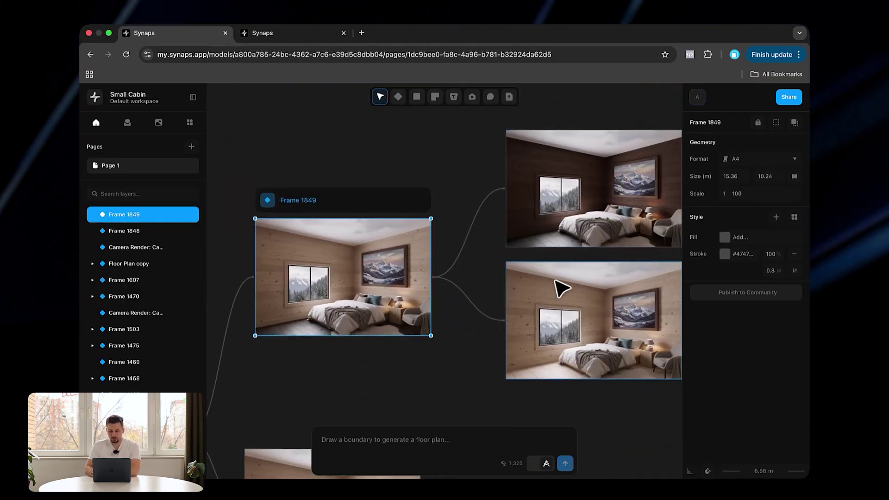
scroll(555, 281, "right", 4)
scroll(556, 280, "up", 2)
left_click(556, 280)
left_click_drag(482, 290, 508, 175)
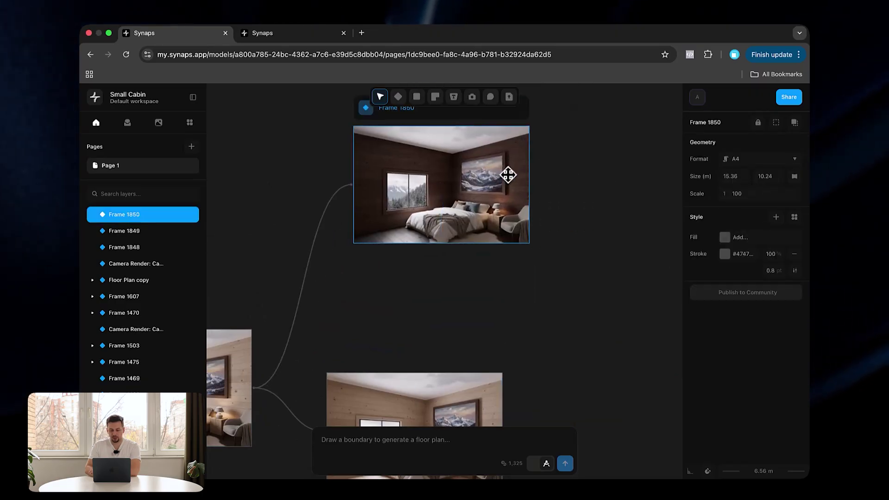
Step: Move the light-floored bedroom render, Frame 1851, farther down and to the right of its source render
left_click(589, 365)
scroll(590, 366, "down", 5)
left_click(341, 246)
left_click_drag(342, 246, 422, 338)
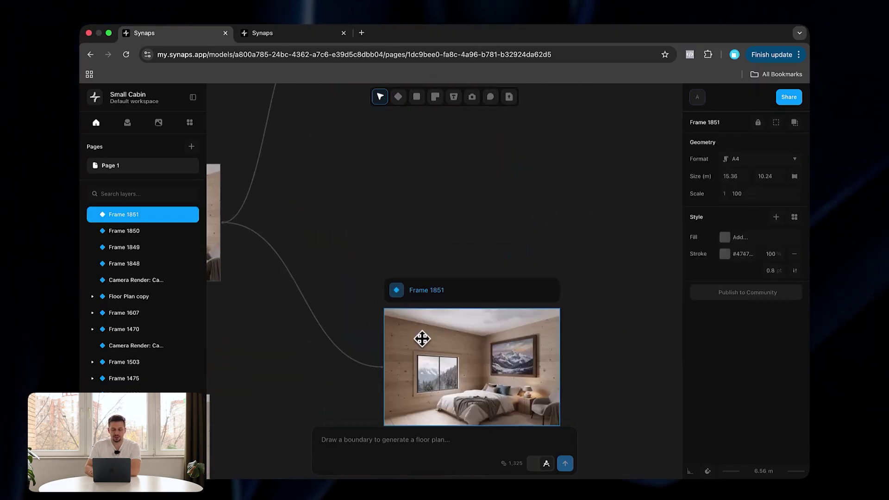
Step: Search the web for "stone interior wall texture" in a new browser tab
left_click(364, 32)
left_click(375, 52)
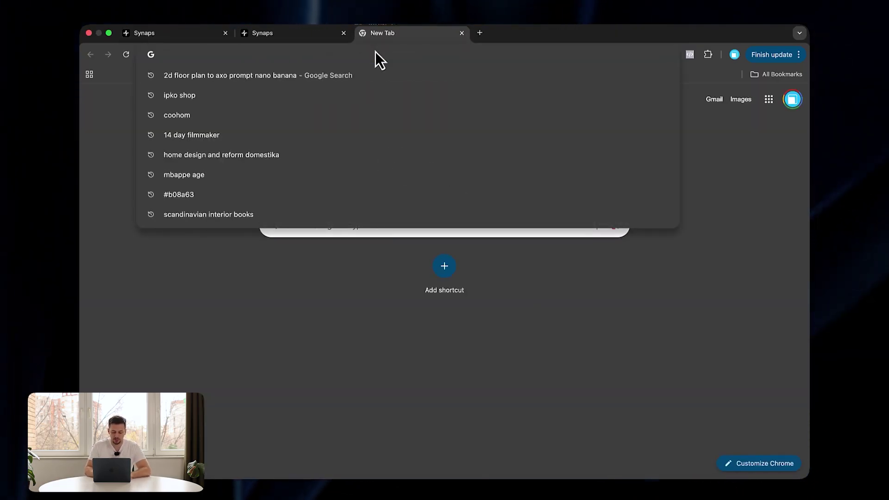
type("stone interior wall texture")
key("Return")
Step: Preview the gray stone wall texture from Adobe Stock in the image results and save the image to disk
left_click(380, 240)
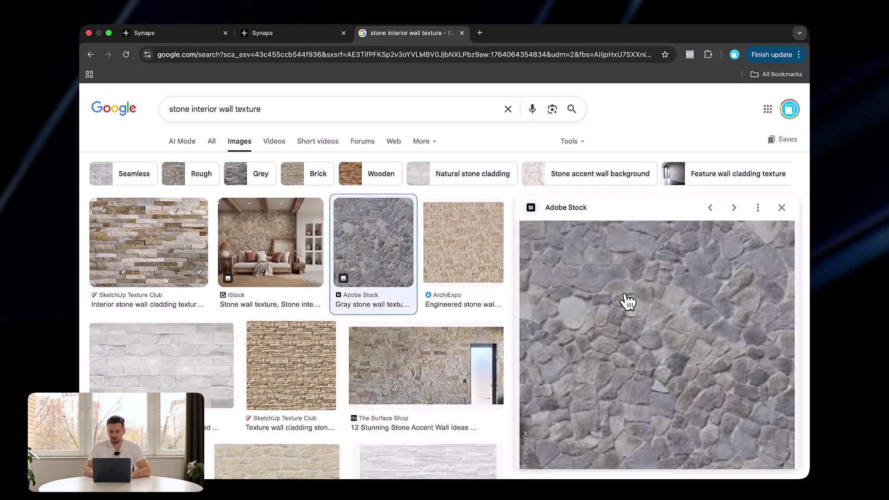
right_click(699, 308)
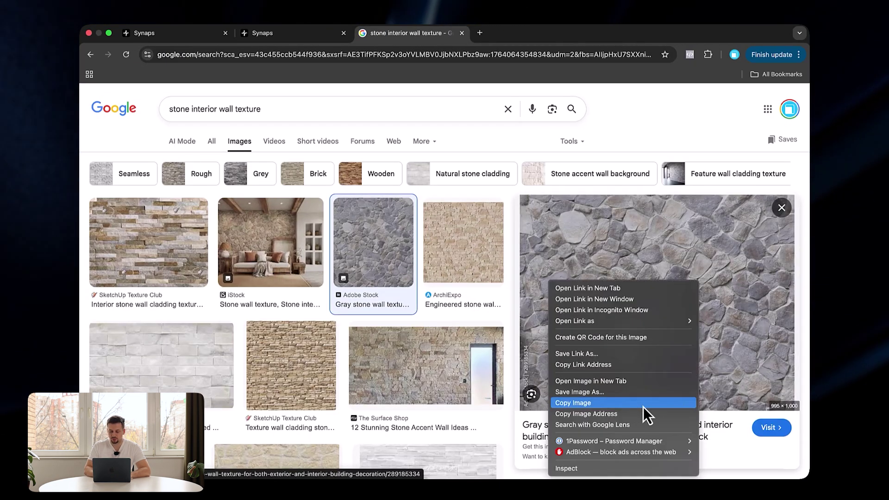
left_click(630, 393)
Step: Return to the Small Cabin model and attach the downloaded stone texture as an image reference for Frame 1851
key("super+1")
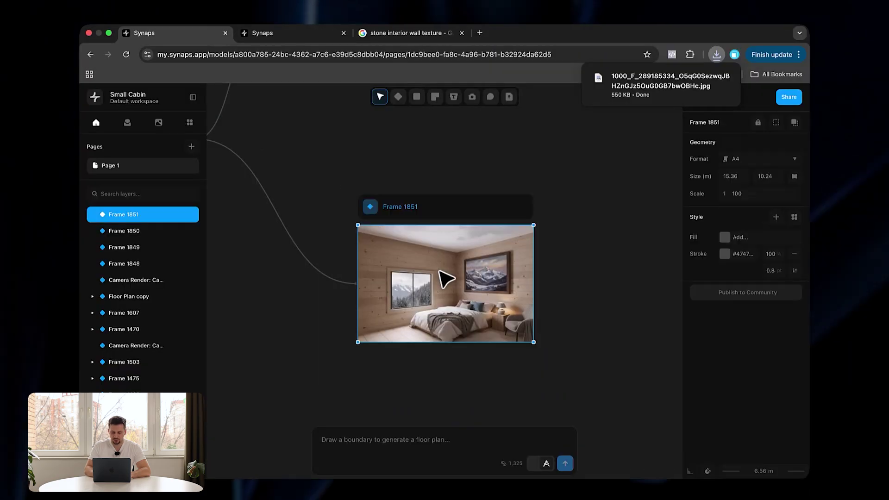
scroll(439, 271, "up", 5)
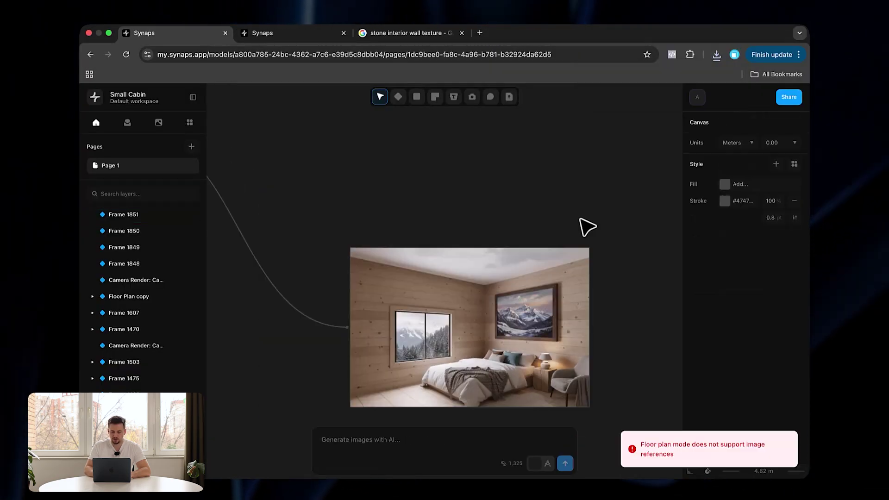
left_click(717, 54)
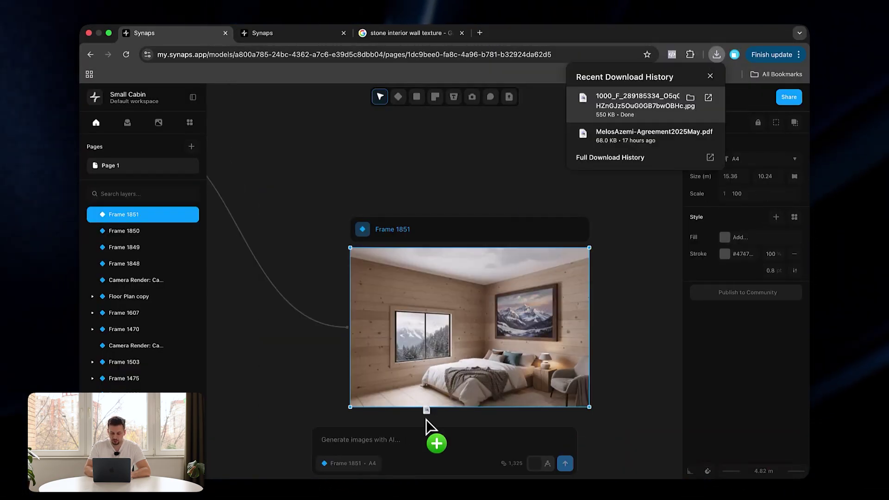
left_click_drag(427, 420, 421, 440)
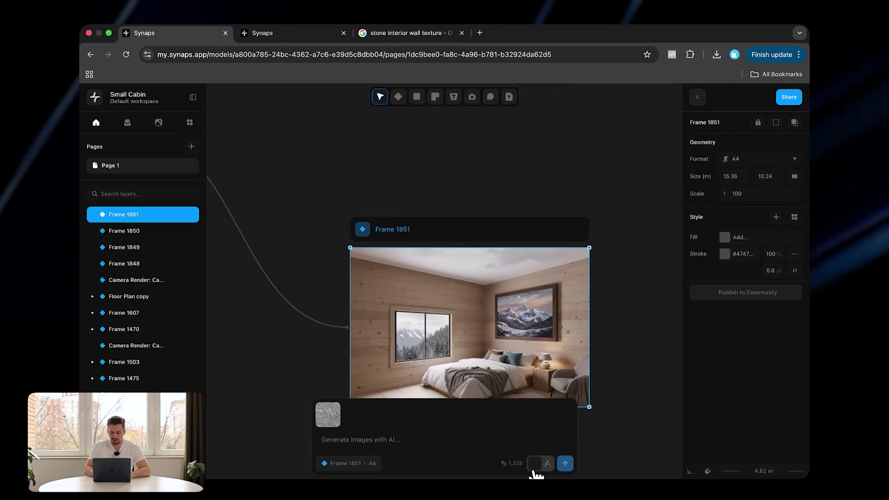
Step: Generate a variation of Frame 1851 from the stone reference using a prompt to "replace the wall material with this"
scroll(597, 419, "down", 2)
scroll(510, 248, "up", 3)
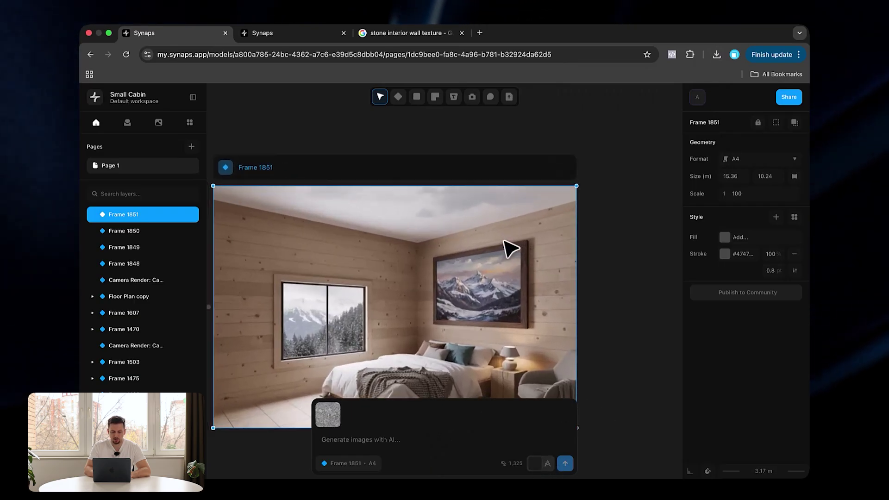
scroll(510, 248, "down", 2)
type("replace the wall materials with this stone")
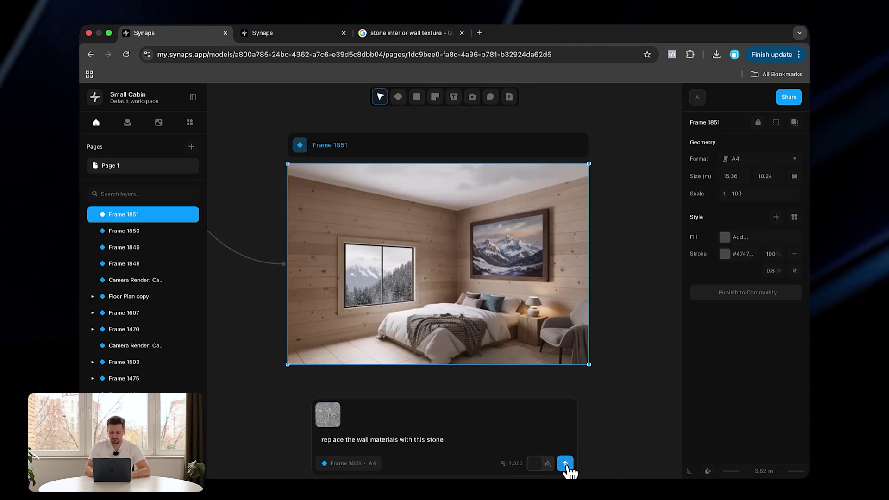
left_click(565, 464)
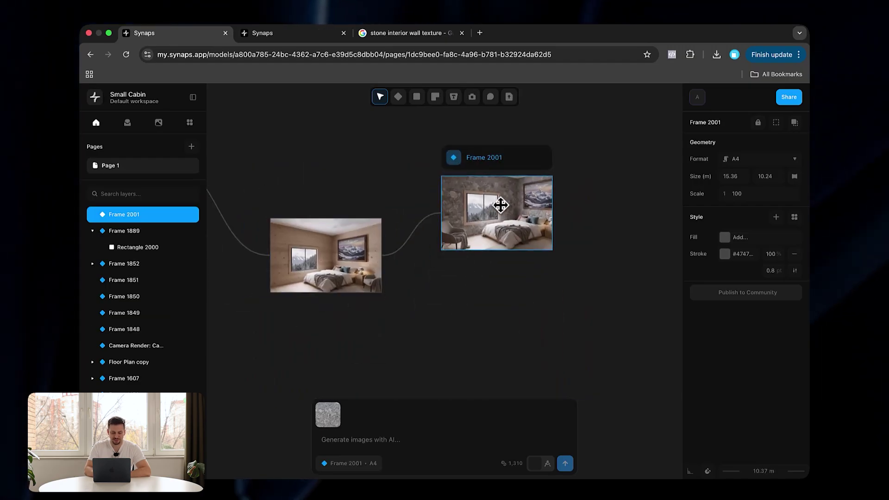
left_click(453, 276)
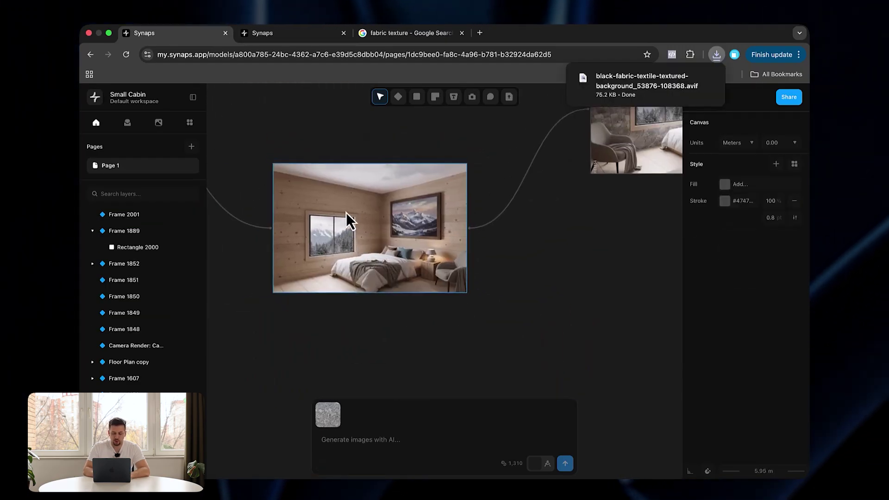
Step: Select Frame 1851 and swap its stone reference image for the downloaded black fabric texture
left_click(346, 212)
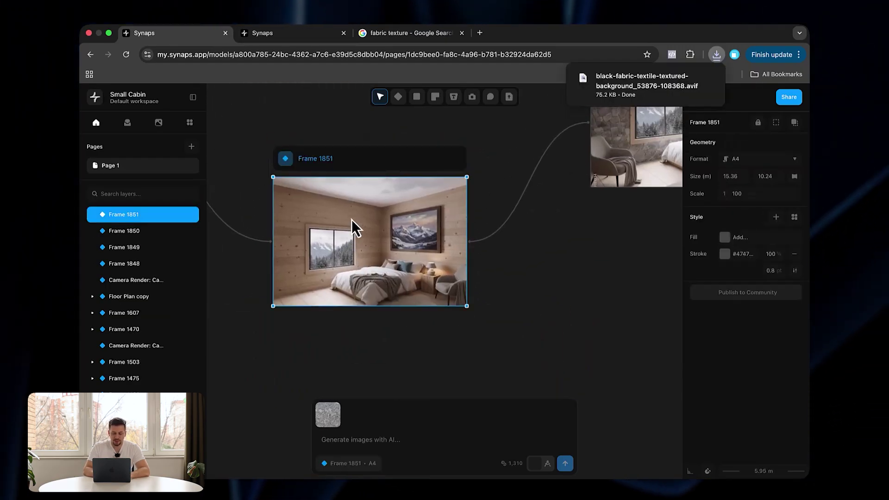
scroll(366, 239, "up", 5)
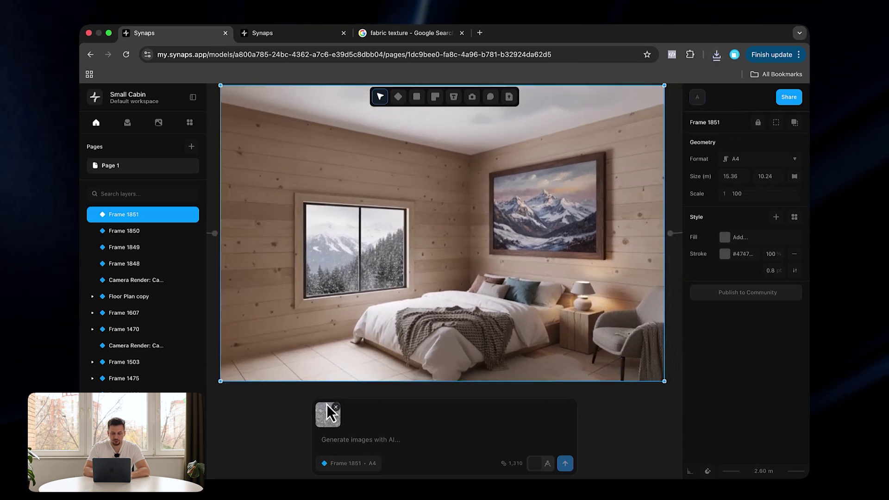
left_click(337, 407)
left_click(716, 55)
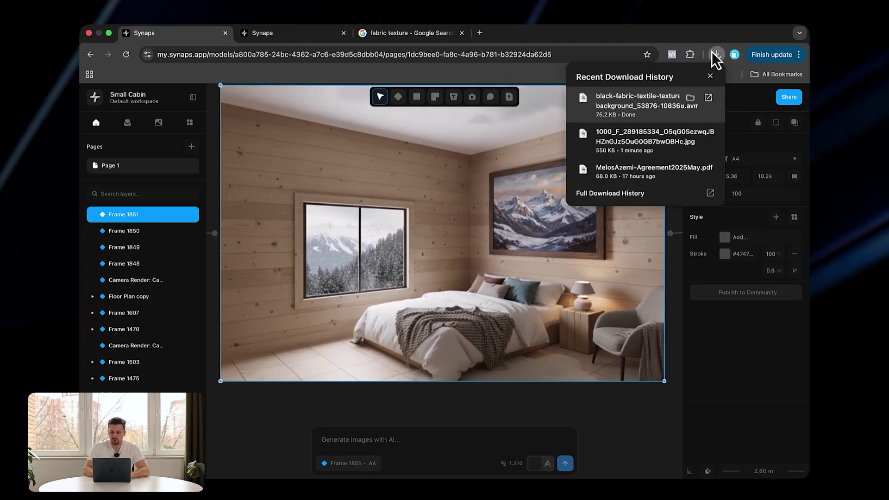
left_click_drag(636, 119, 454, 456)
left_click(392, 413)
Step: Generate a variation of Frame 1851 from the black fabric reference using the prompt "replace the bed fabric with this"
type("replace the bed fabric with this")
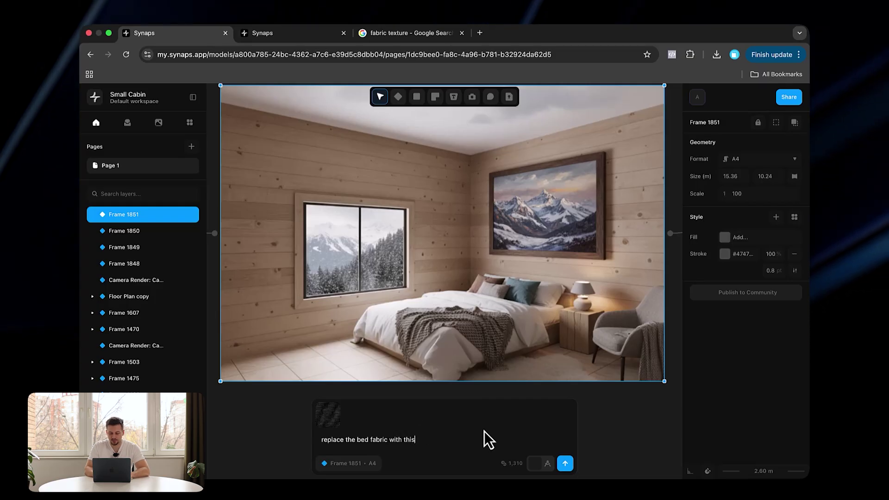
left_click(564, 464)
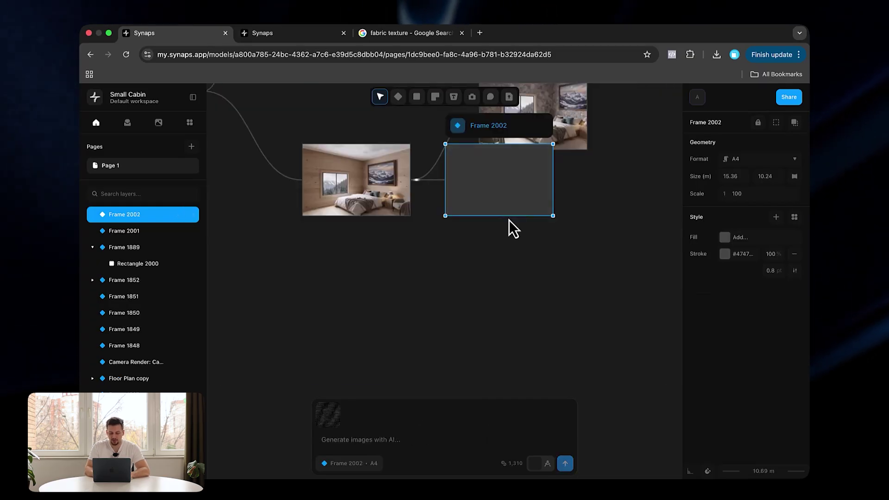
left_click_drag(509, 208, 540, 241)
left_click(515, 298)
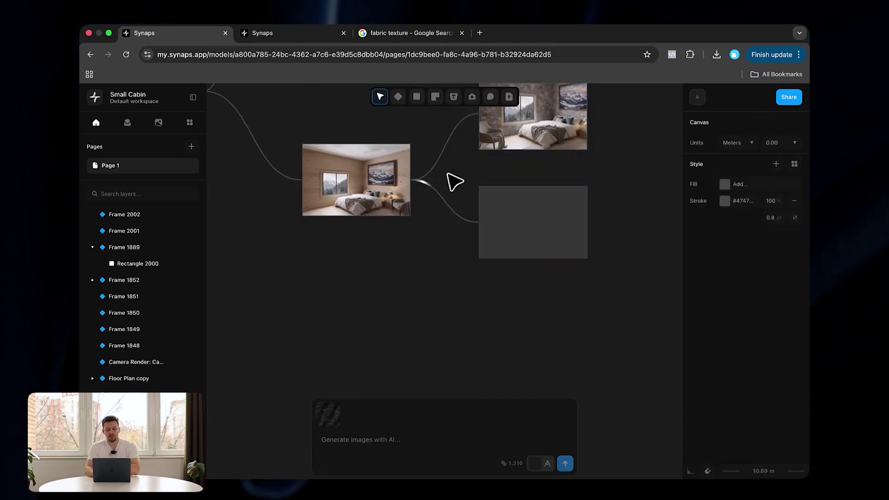
Step: Examine the bed fabric in the source bedroom render and in the newly generated variation
scroll(441, 173, "up", 8)
scroll(401, 224, "left", 3)
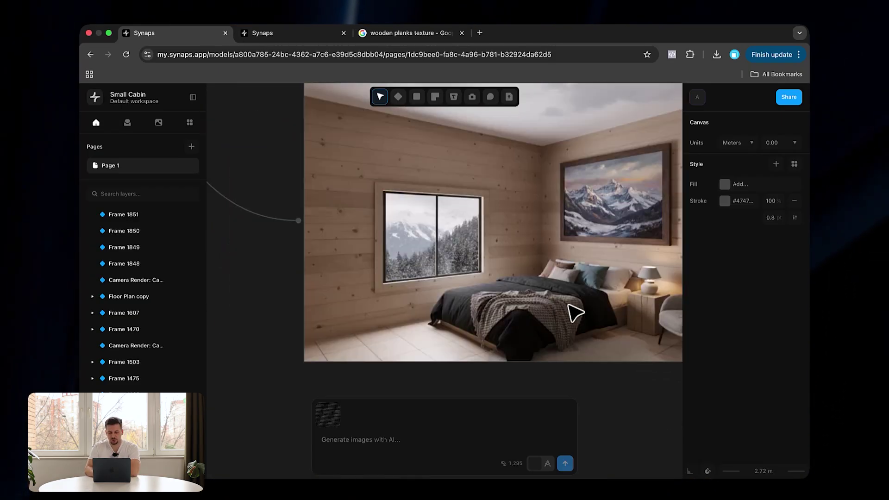
scroll(573, 313, "right", 3)
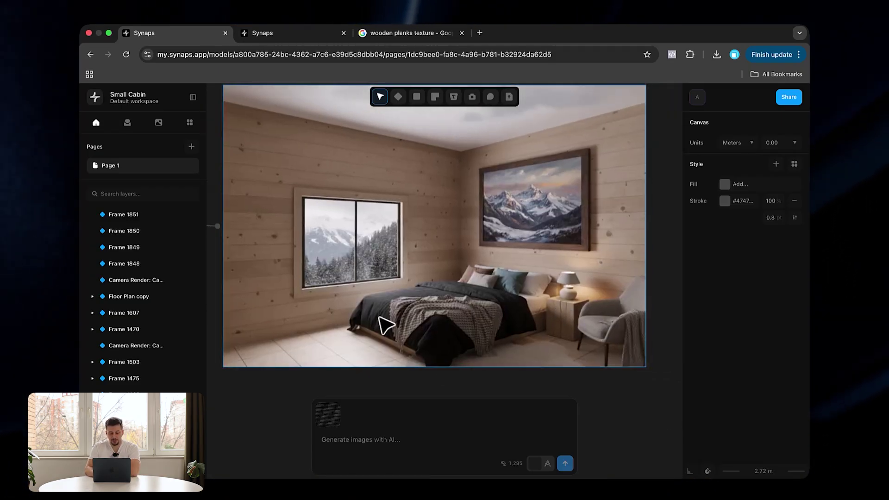
scroll(454, 335, "down", 2)
scroll(454, 335, "up", 3)
scroll(454, 334, "down", 2)
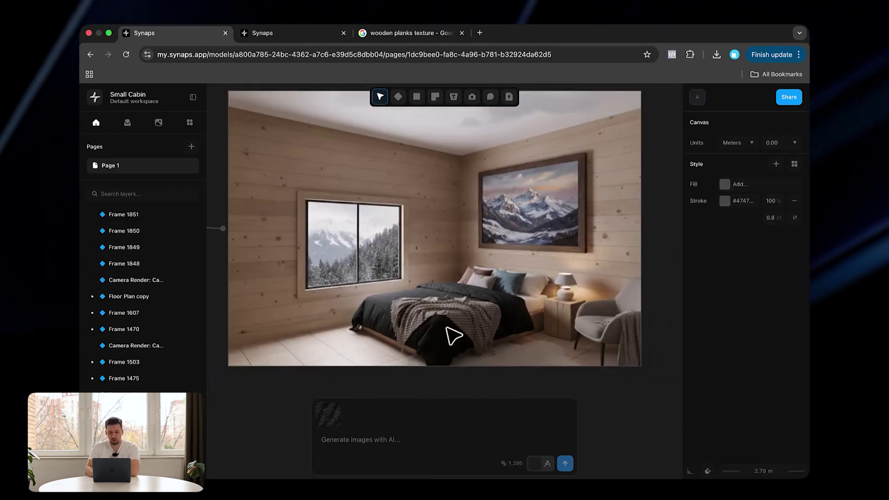
Step: Save the ManyTextures old wood planks image from the "wooden planks texture" search results to disk
left_click(444, 33)
right_click(642, 283)
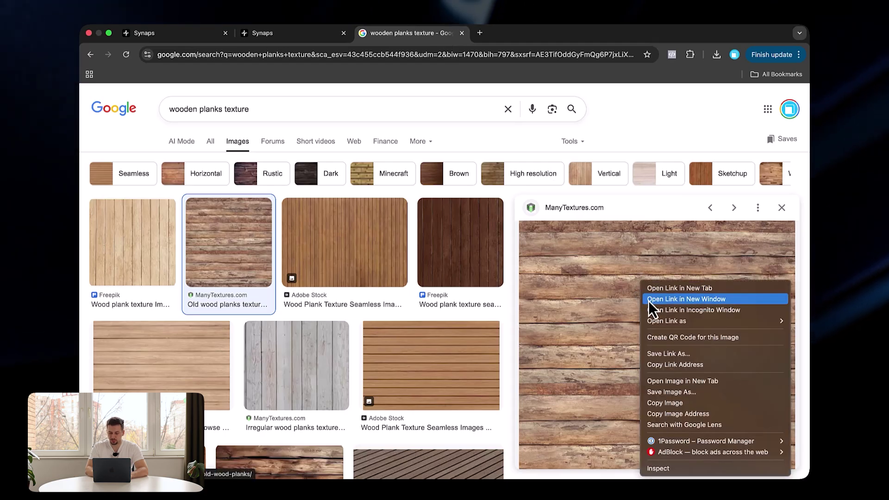
left_click(690, 392)
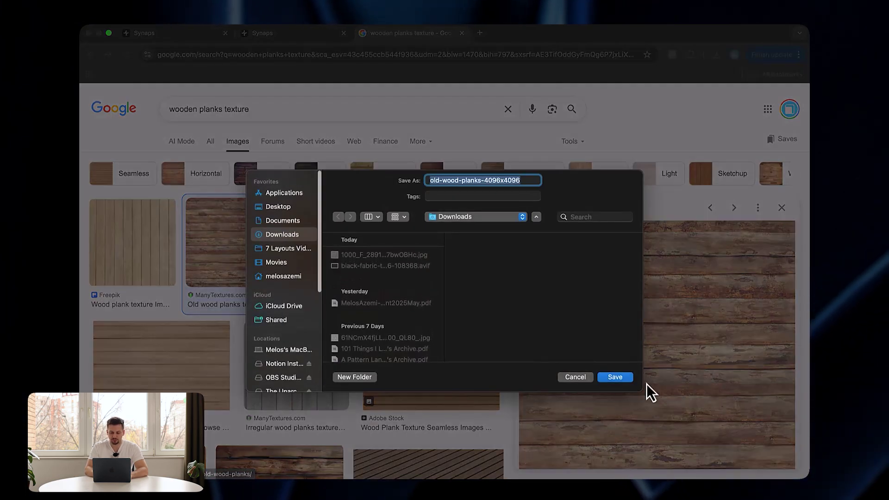
left_click(616, 376)
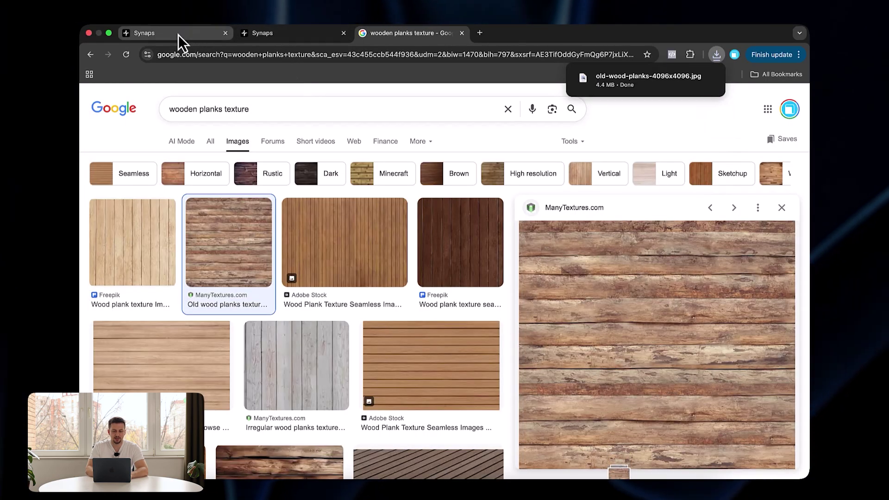
Step: Generate a variation of Frame 2002 with the old wood planks image as reference and the prompt "replace the flooring material with this wooden plank material"
left_click(179, 34)
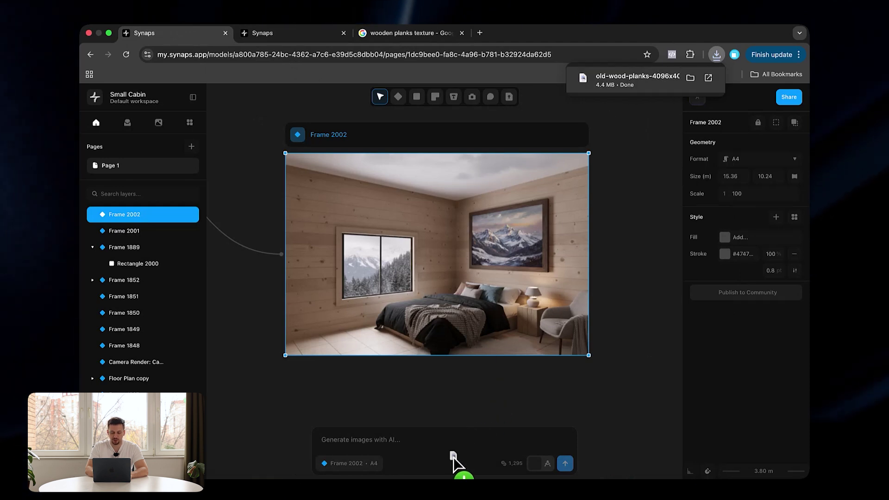
left_click_drag(453, 458, 451, 444)
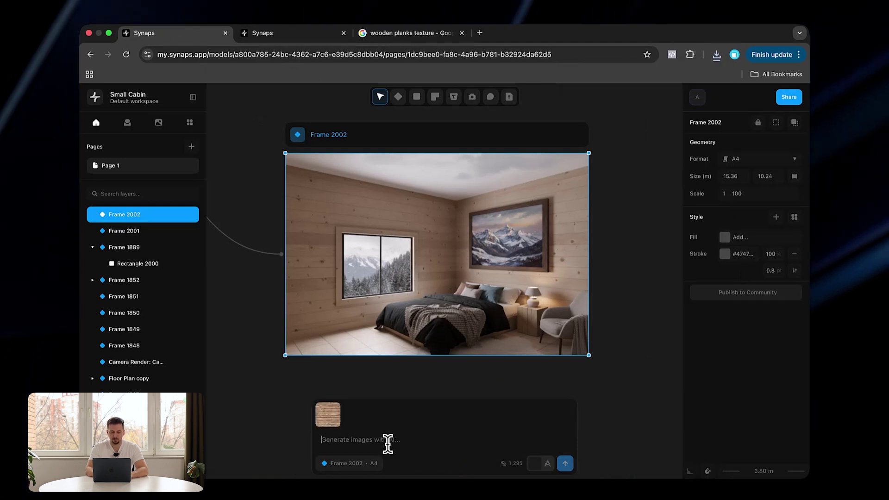
type("replace the")
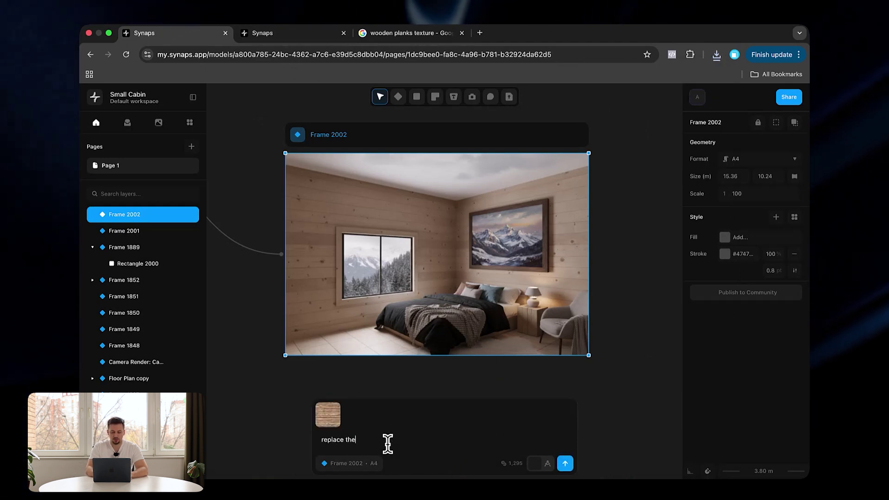
type(" flooring material with this wooden plank te")
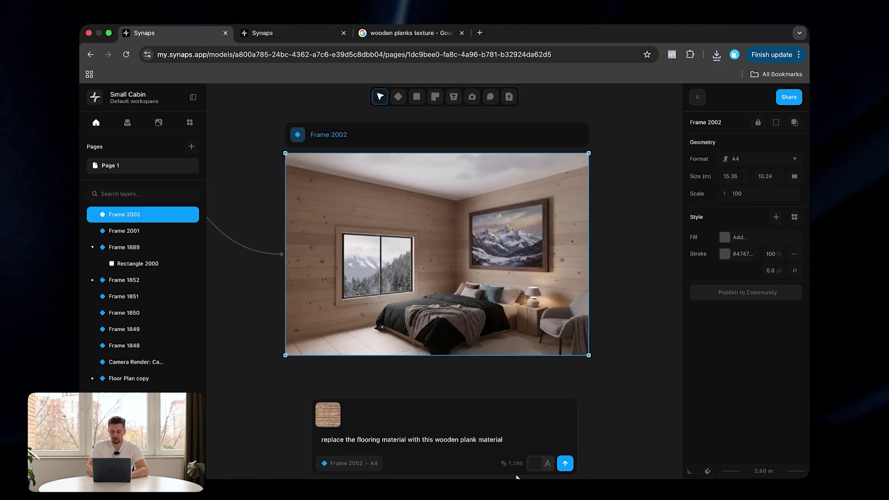
Step: Review the linked chain of renders from the cabin floor plan through to the new flooring variation
scroll(502, 320, "down", 6)
scroll(501, 321, "left", 6)
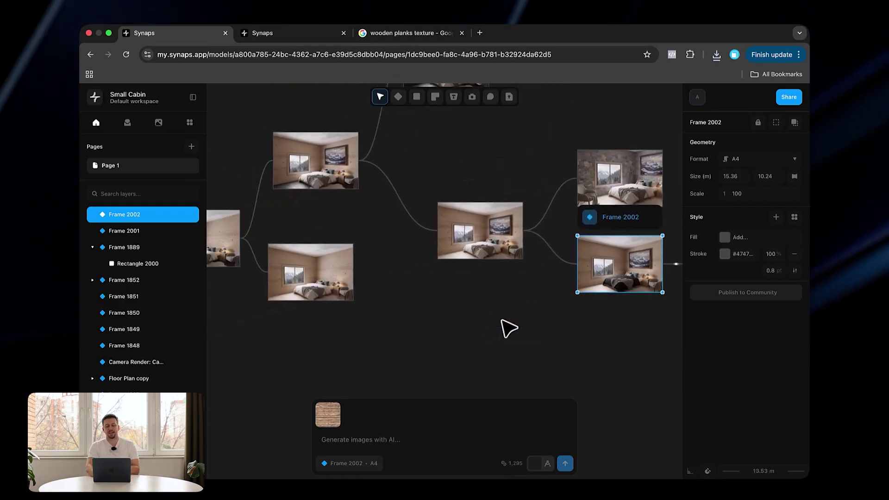
scroll(509, 329, "down", 3)
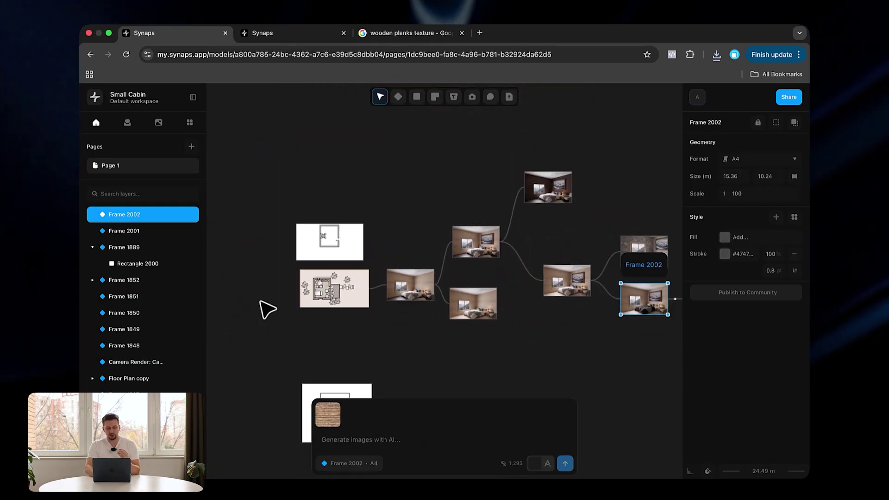
scroll(268, 309, "up", 3)
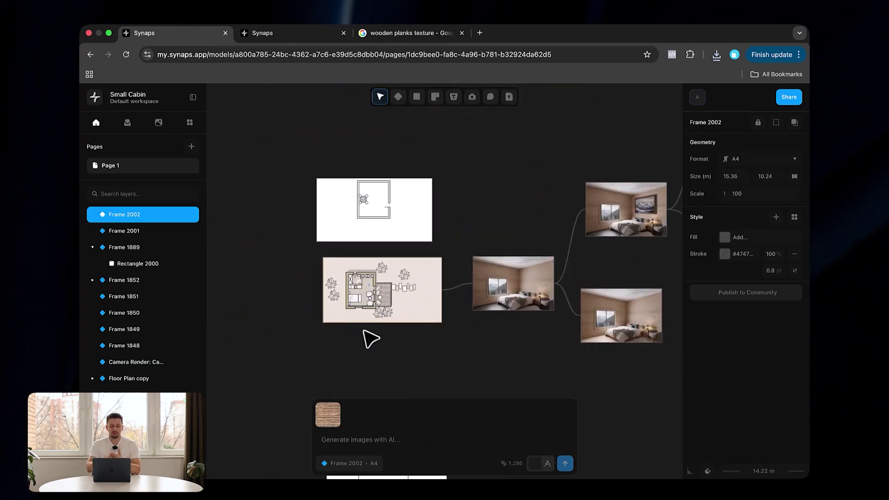
scroll(557, 260, "right", 10)
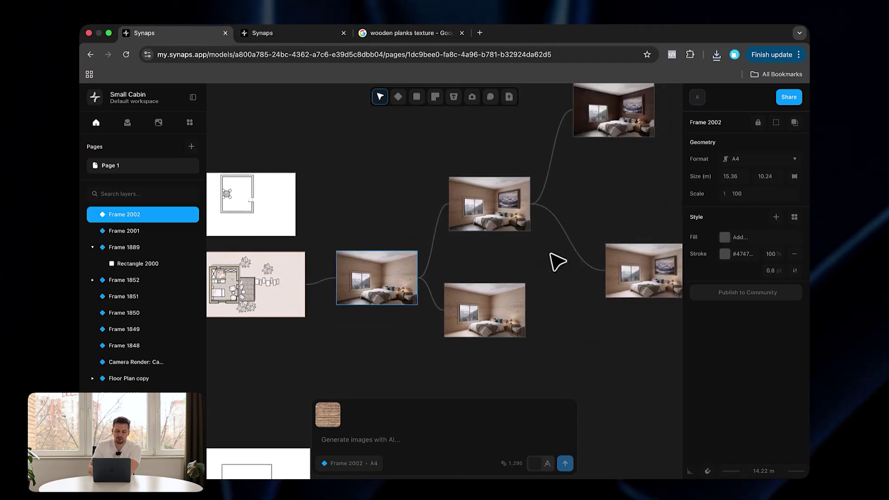
scroll(573, 257, "right", 3)
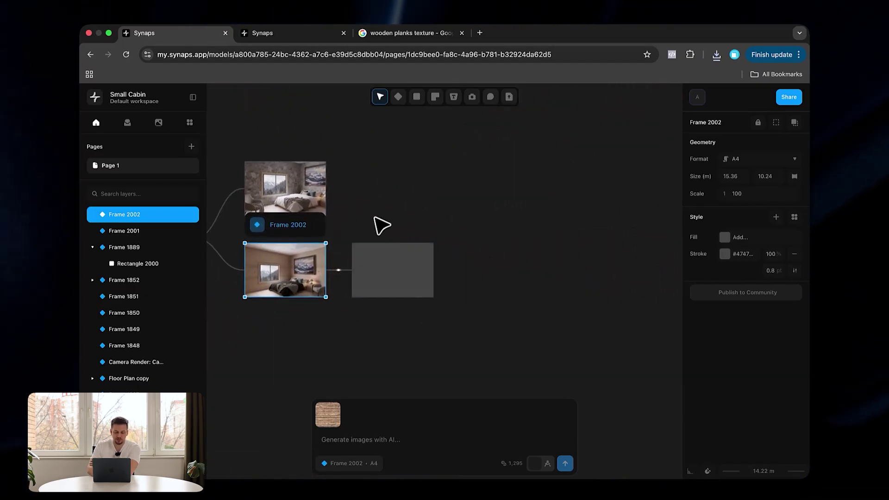
Step: Trace the bedroom render branches back to the cabin floor plan and inspect the flooring in the latest bedroom variation
left_click(379, 225)
scroll(379, 224, "left", 6)
scroll(278, 252, "left", 3)
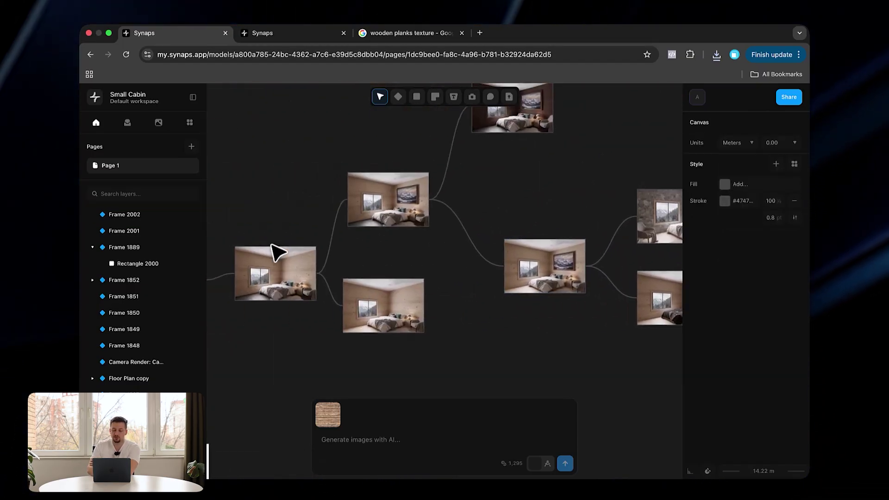
scroll(514, 224, "right", 3)
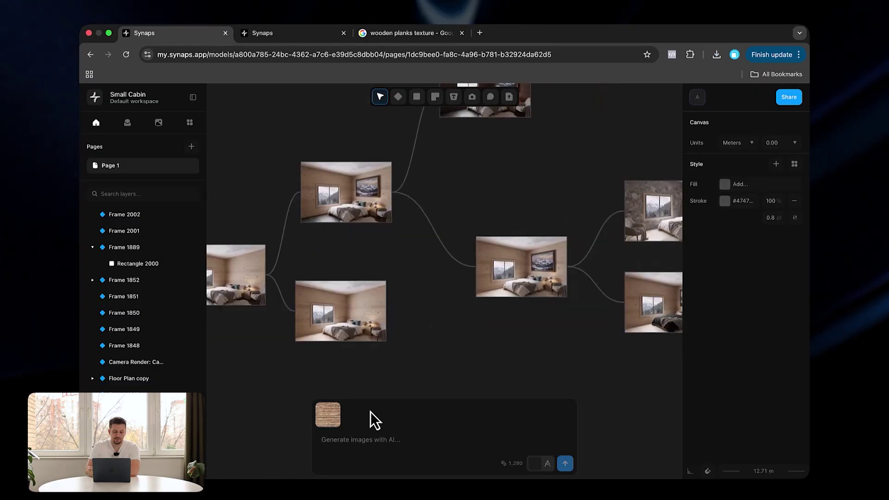
scroll(358, 270, "left", 3)
scroll(284, 256, "up", 8)
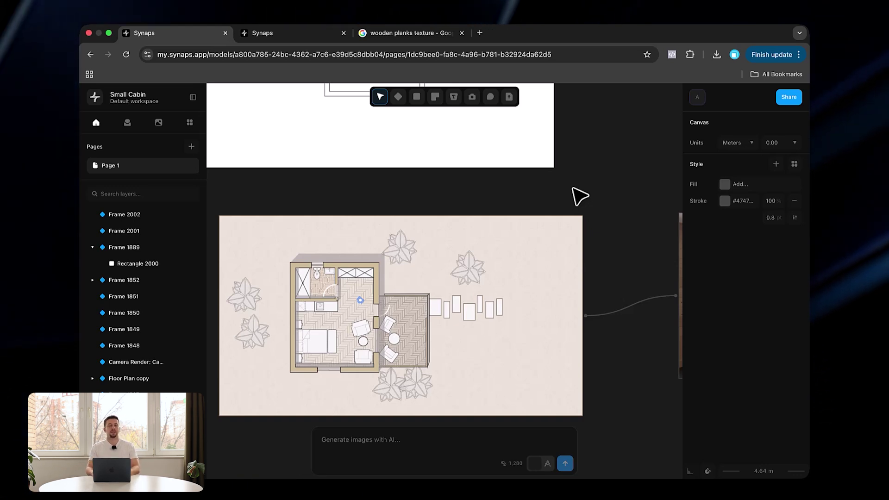
scroll(581, 196, "right", 3)
scroll(580, 196, "up", 1)
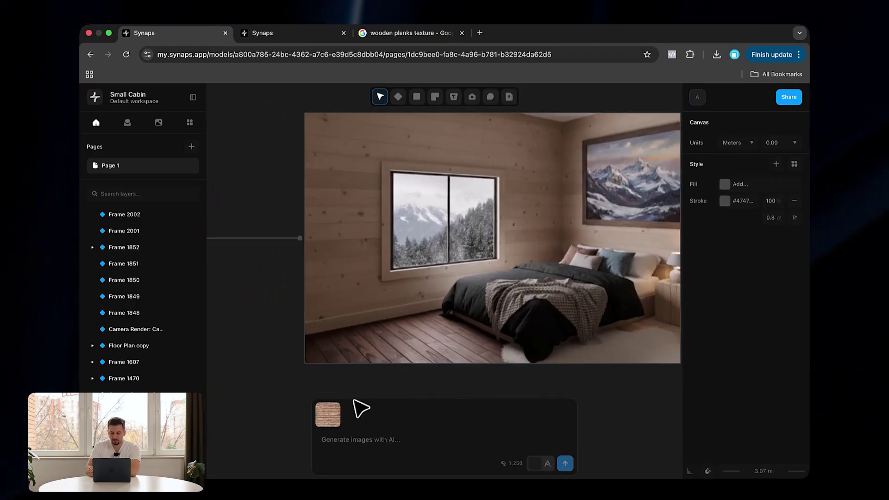
scroll(439, 354, "down", 3)
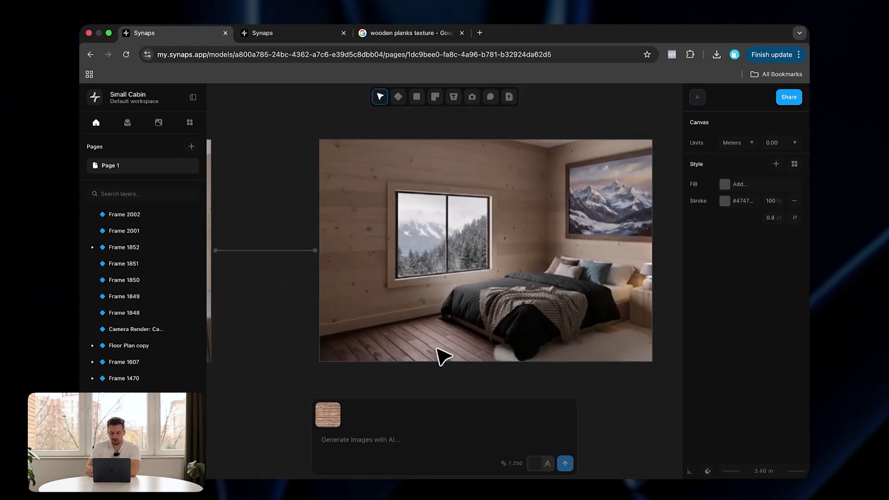
scroll(436, 383, "up", 4)
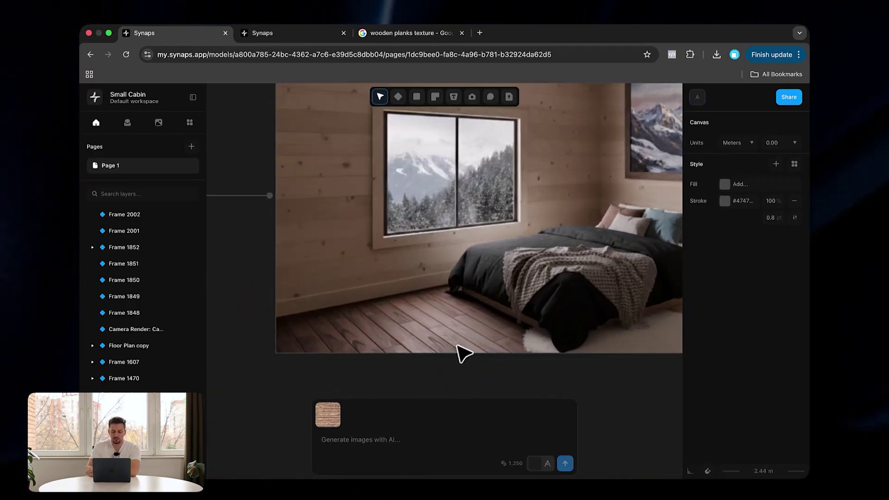
Step: Remove the wooden planks reference image from the AI image prompt
left_click(495, 325)
left_click(476, 370)
left_click(338, 406)
scroll(489, 318, "down", 6)
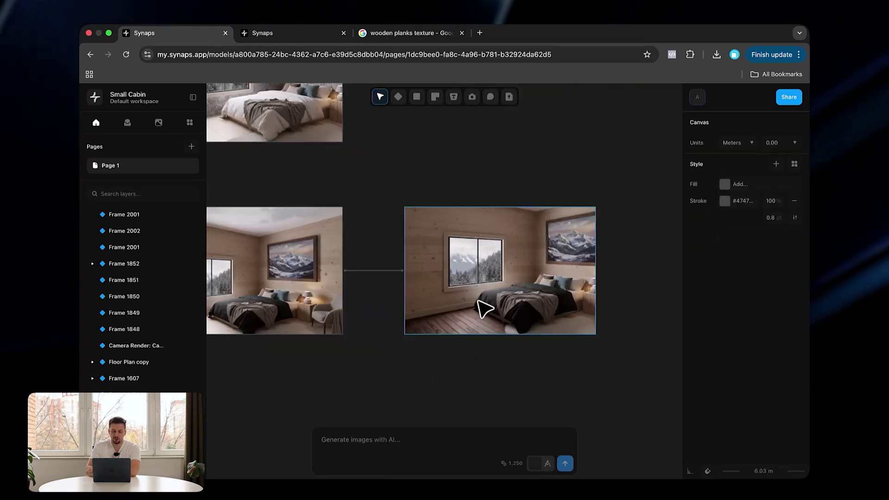